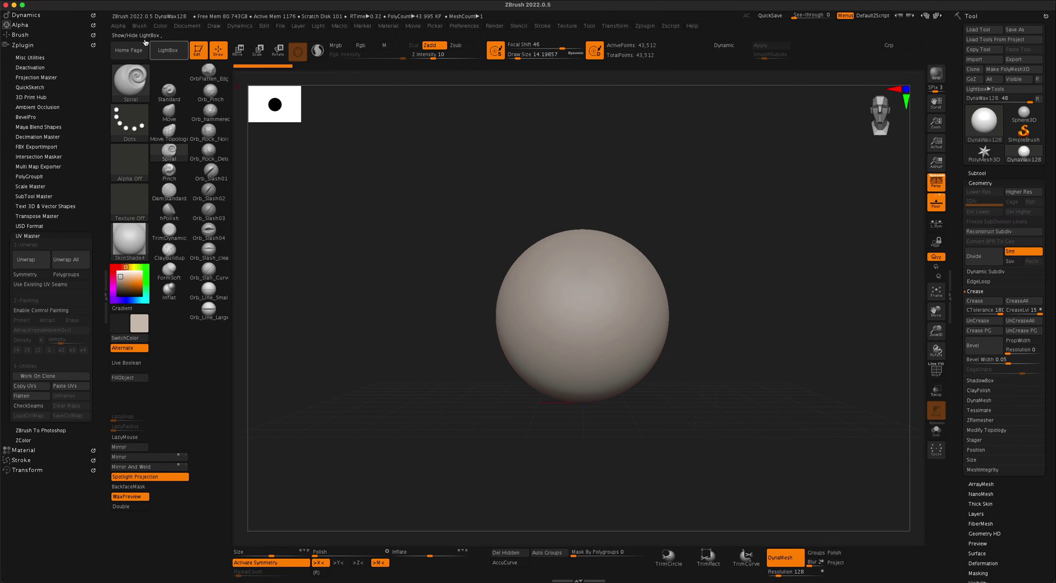
click(119, 26)
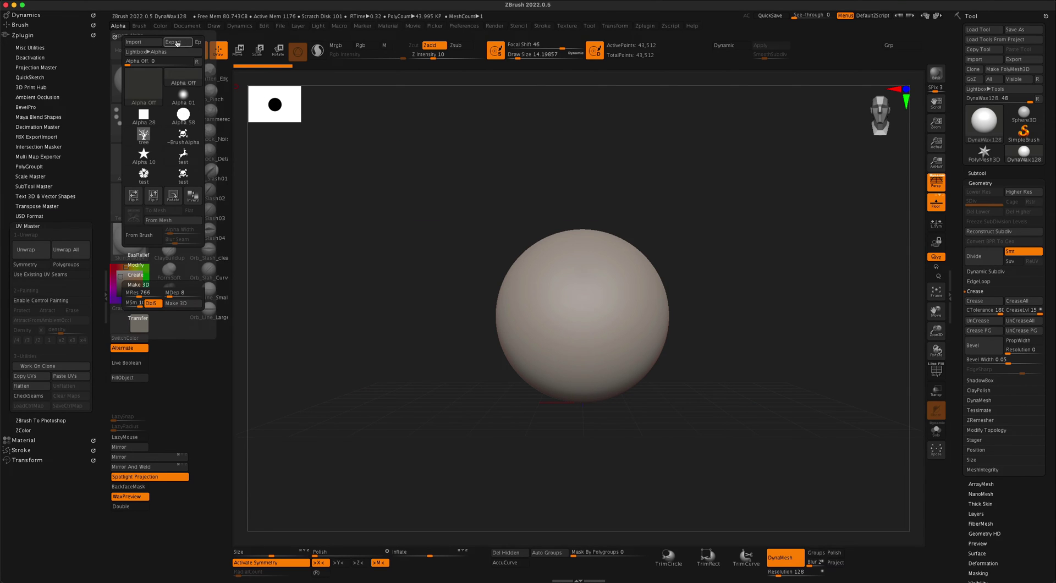
click(139, 26)
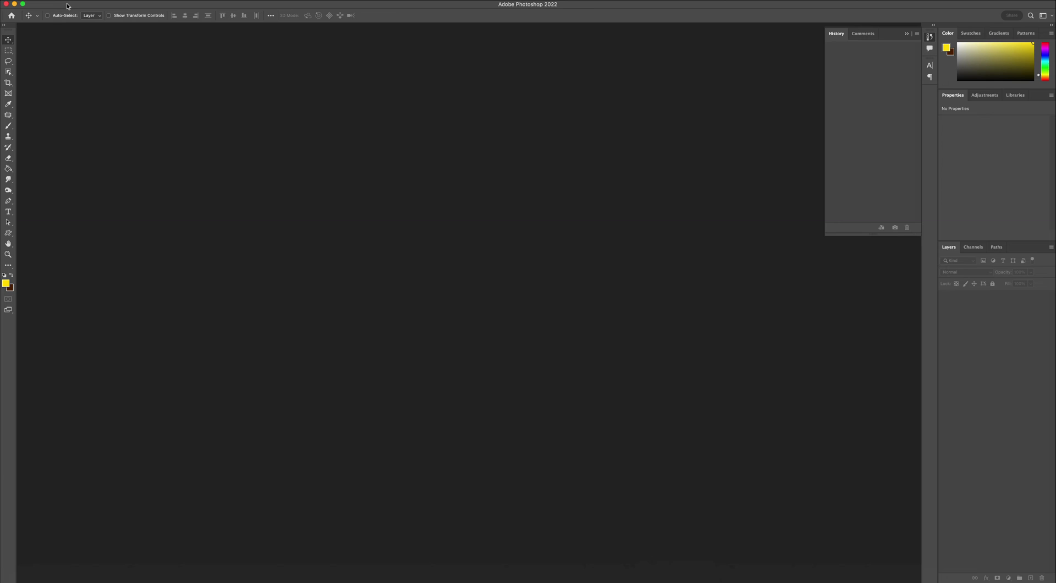
Switch to Photoshop and create a new document 1024 pixels wide and 1024 pixels high.
click(67, 2)
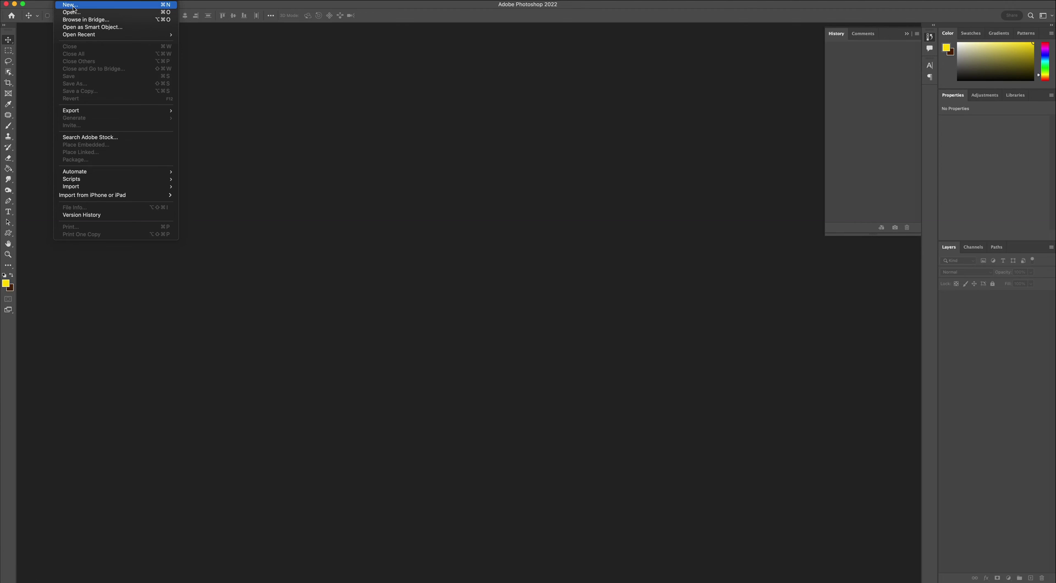
click(72, 5)
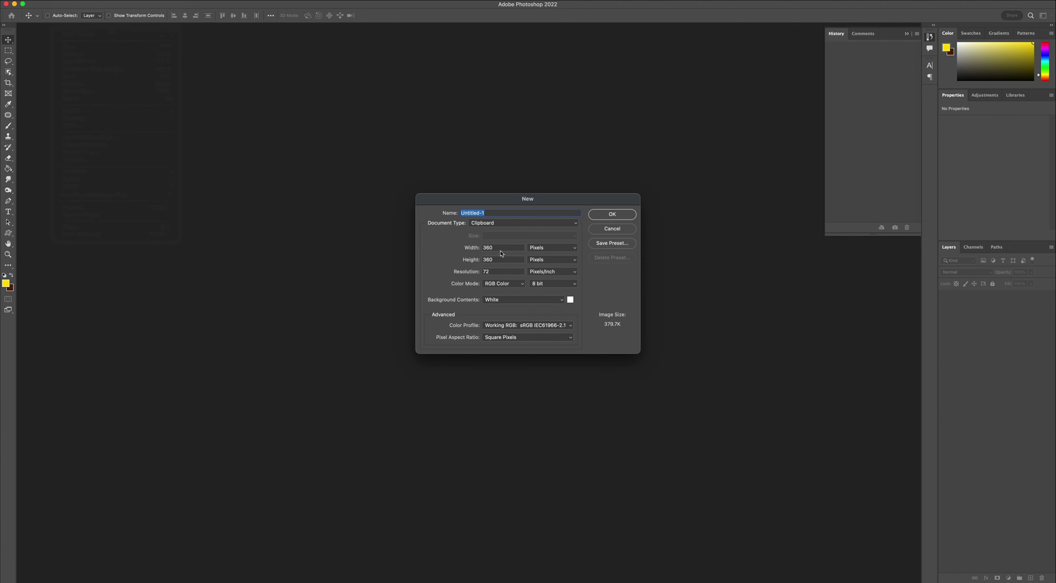
double_click(494, 248)
text(10)
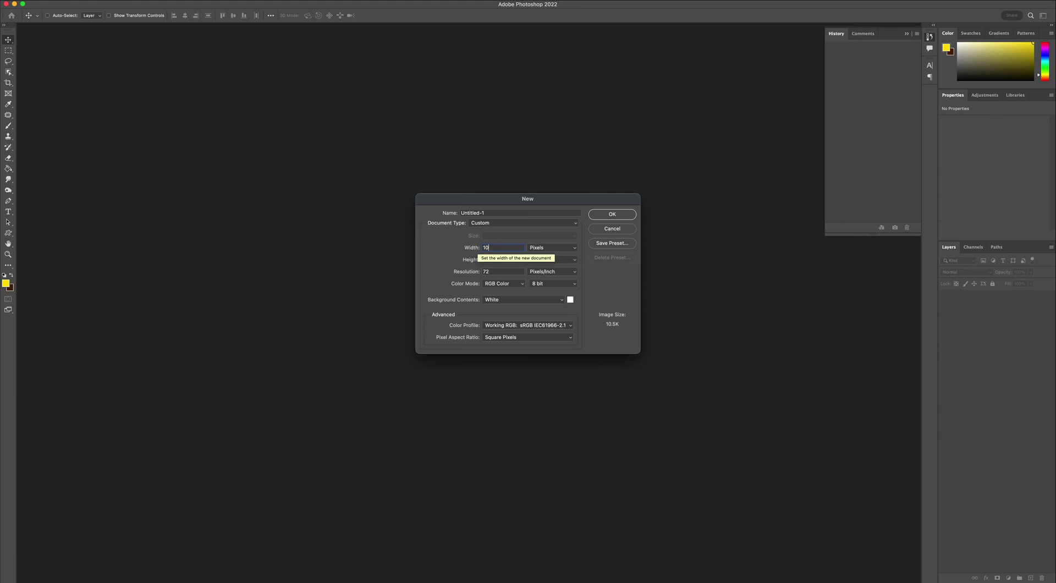
text(24)
key(Tab)
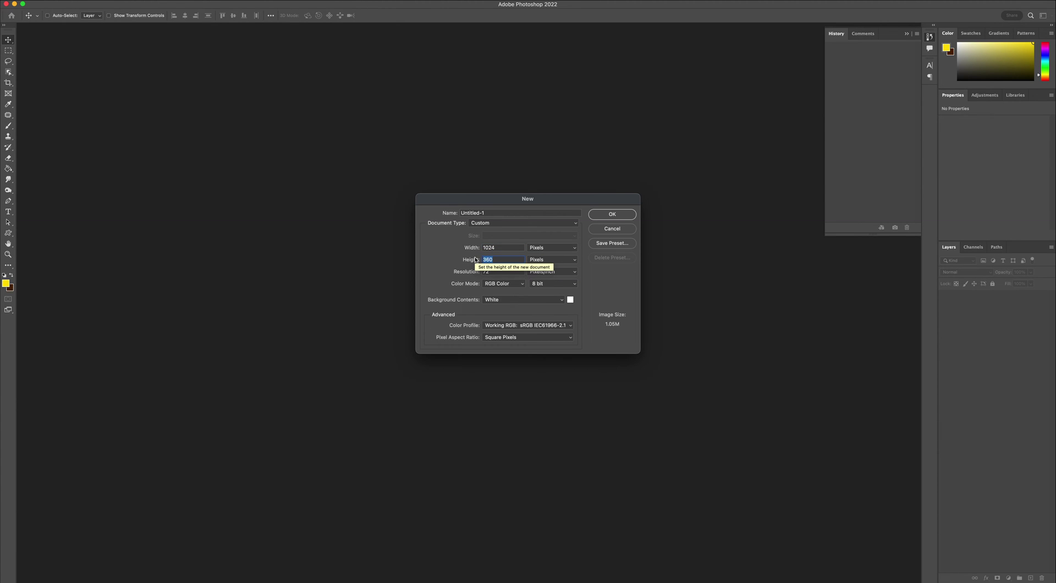
text(1024)
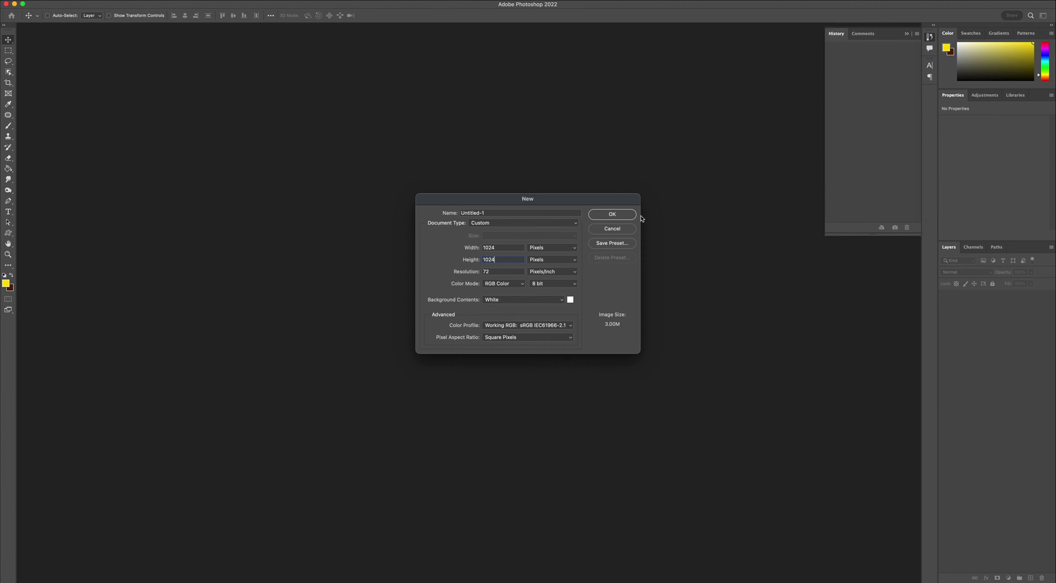
click(629, 214)
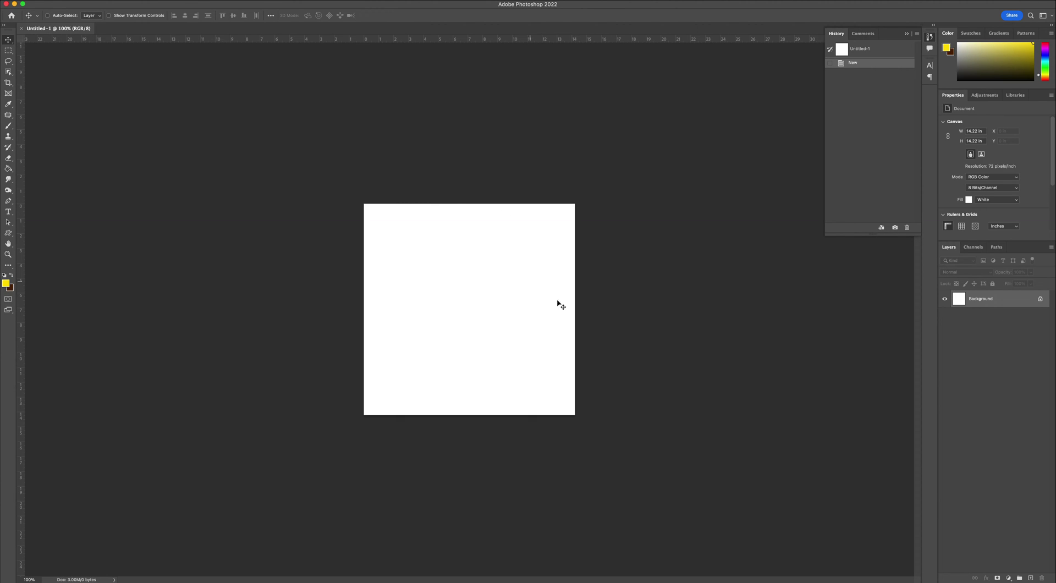
Add a new layer above the background and fill it with black using the Paint Bucket.
click(1031, 578)
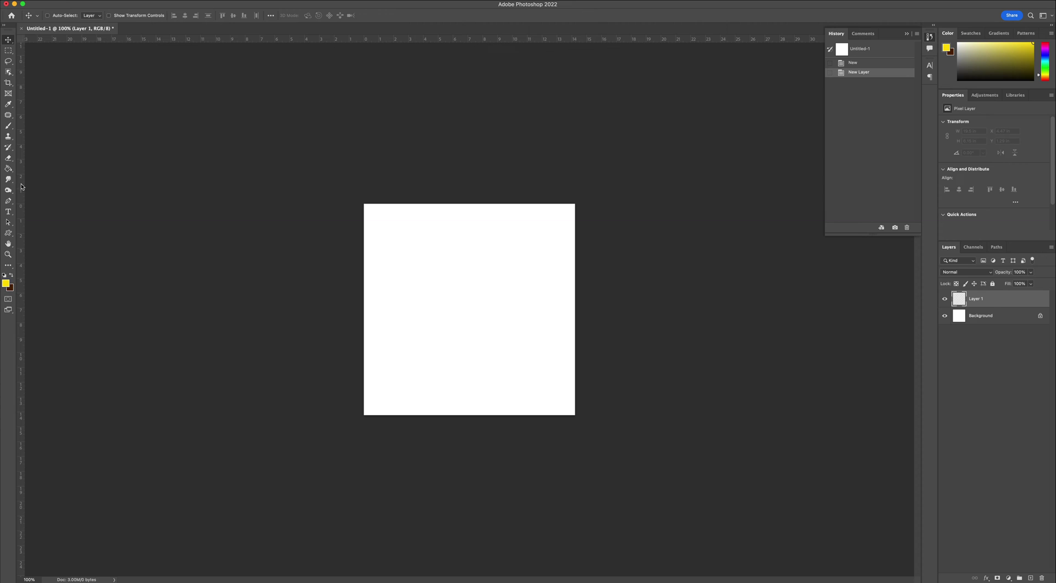
click(8, 169)
click(7, 284)
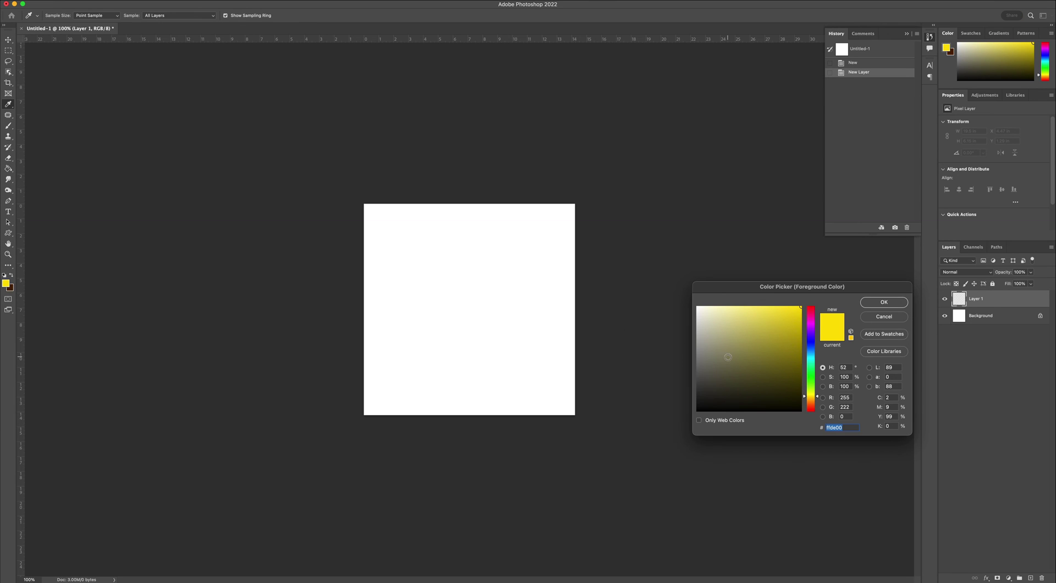
drag(728, 357, 697, 411)
click(884, 302)
click(518, 273)
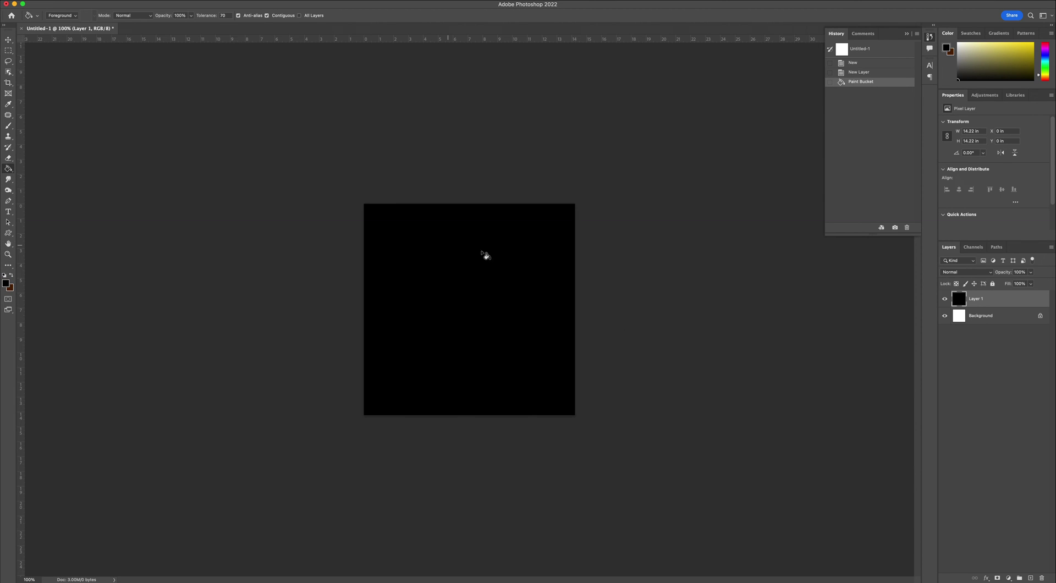
Add another layer above the black one and set the foreground color to white.
click(1030, 578)
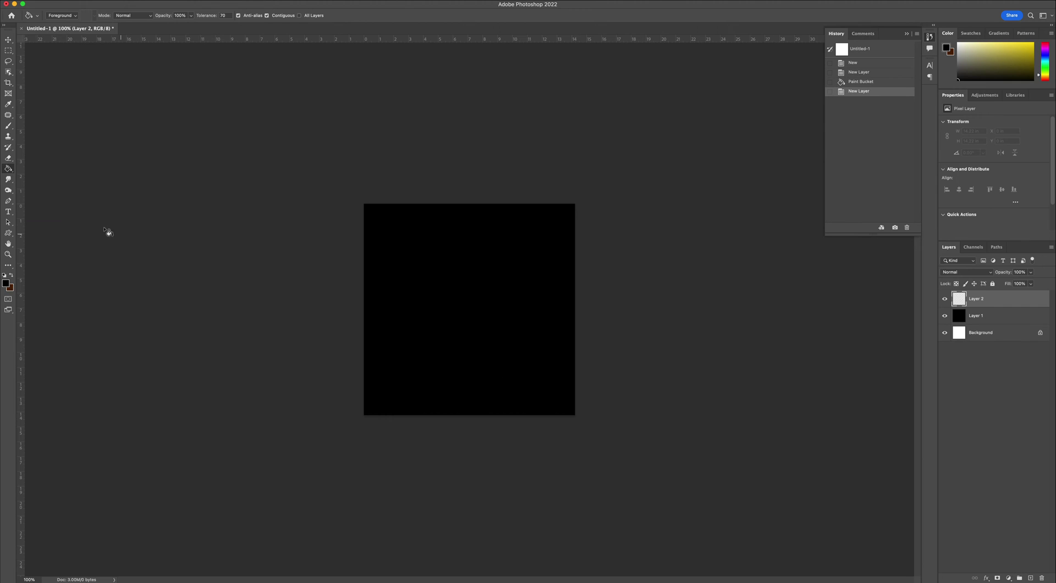
key(i)
click(7, 283)
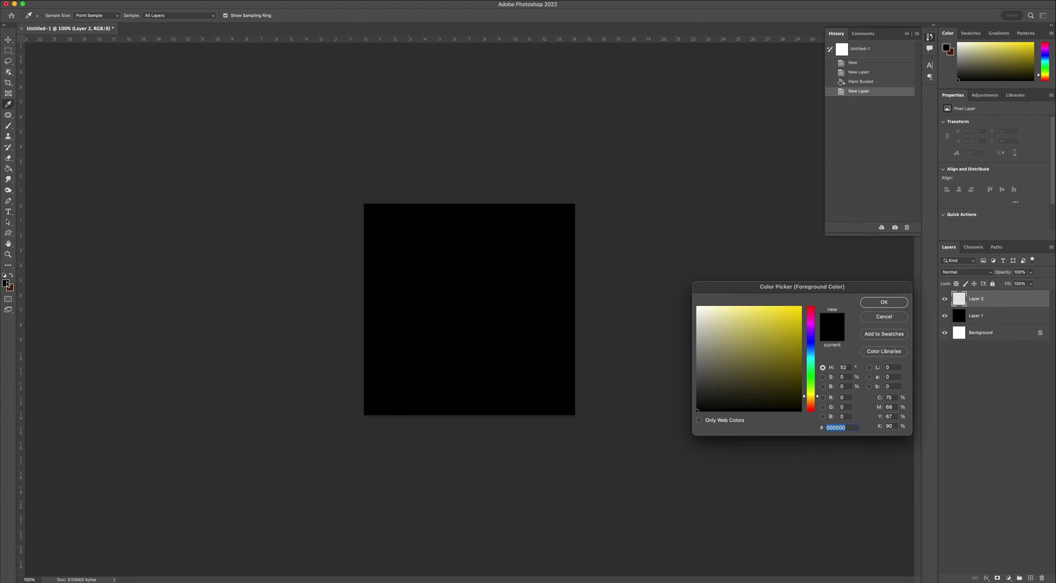
click(709, 328)
key(Return)
Place the SKULLX font character "y" as white type at the middle of the canvas.
key(t)
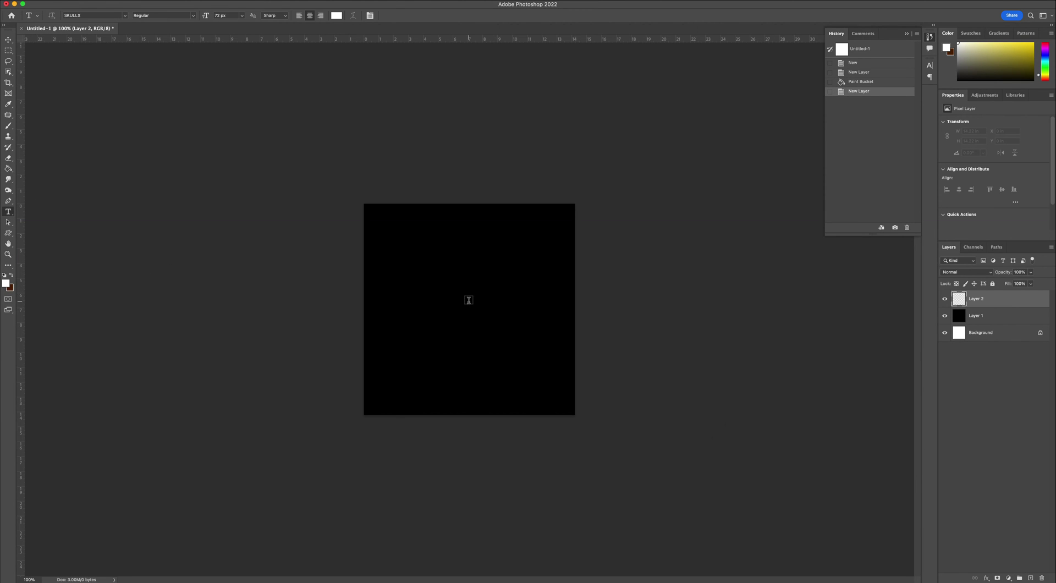
click(468, 300)
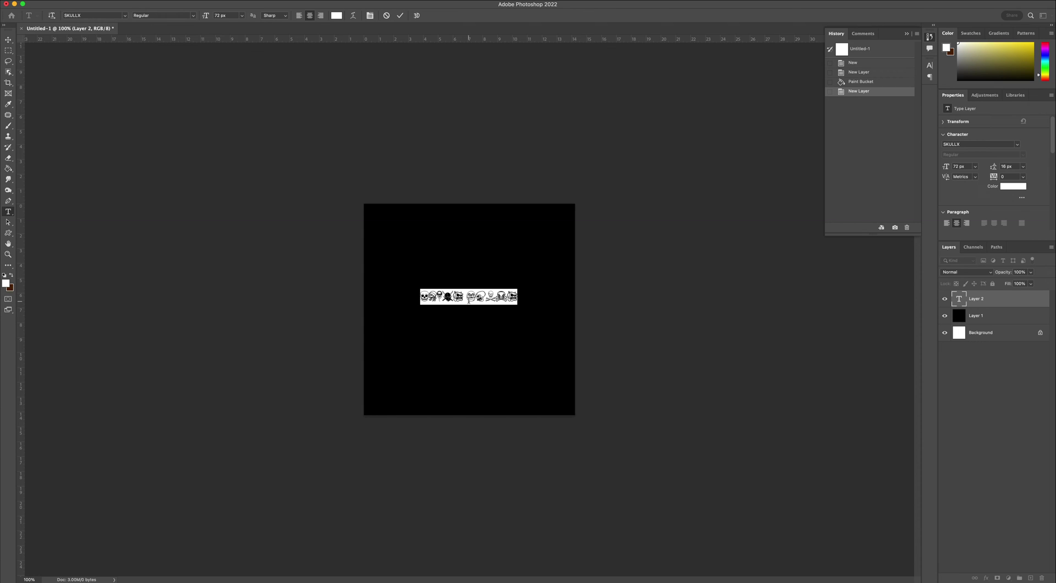
text(a)
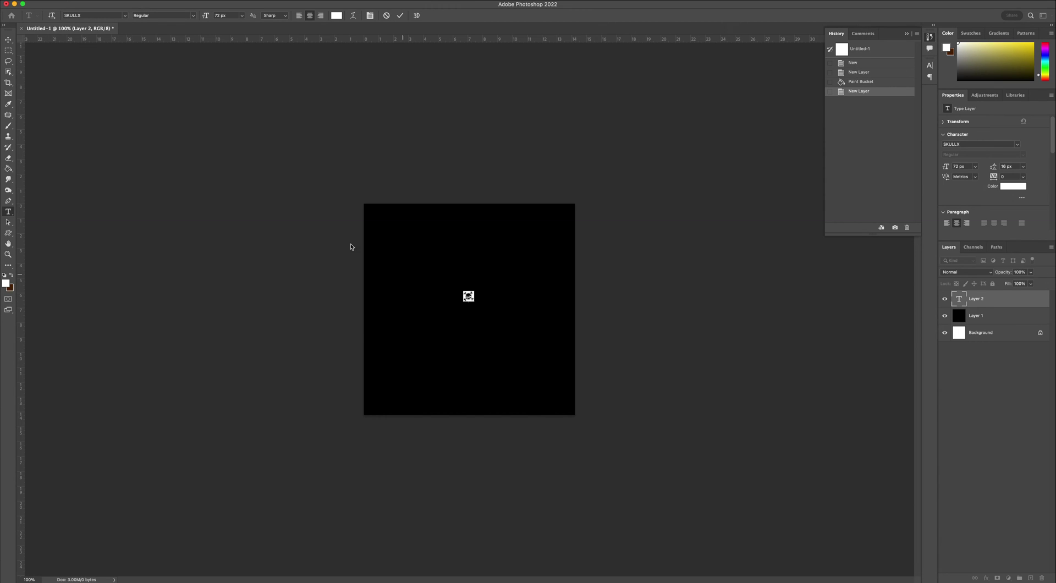
click(8, 40)
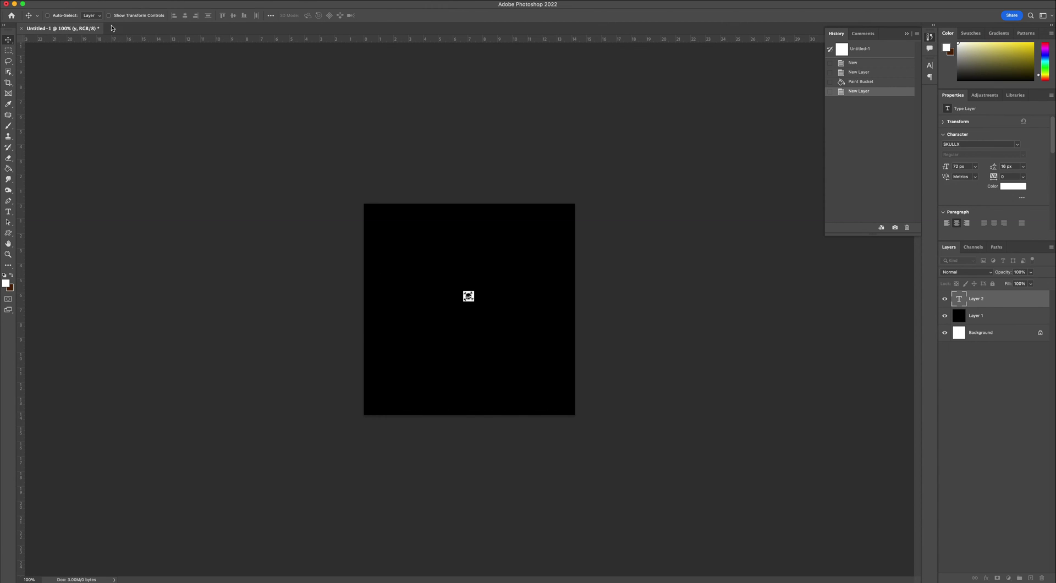
Scale the skull character up to about 1649% and center it over the black canvas.
click(87, 3)
mouse_move(127, 176)
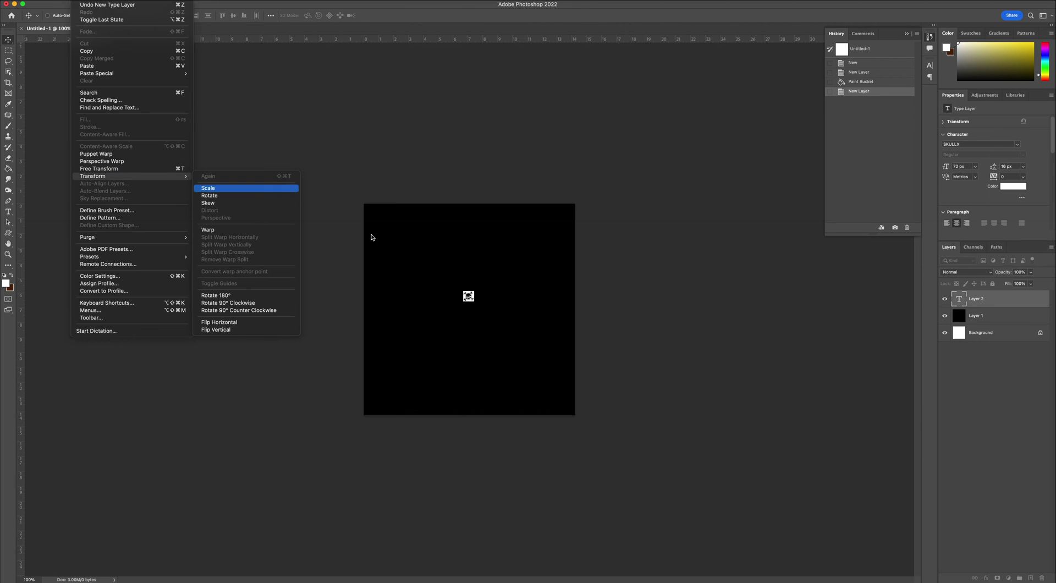
key(Return)
drag(478, 286, 724, 123)
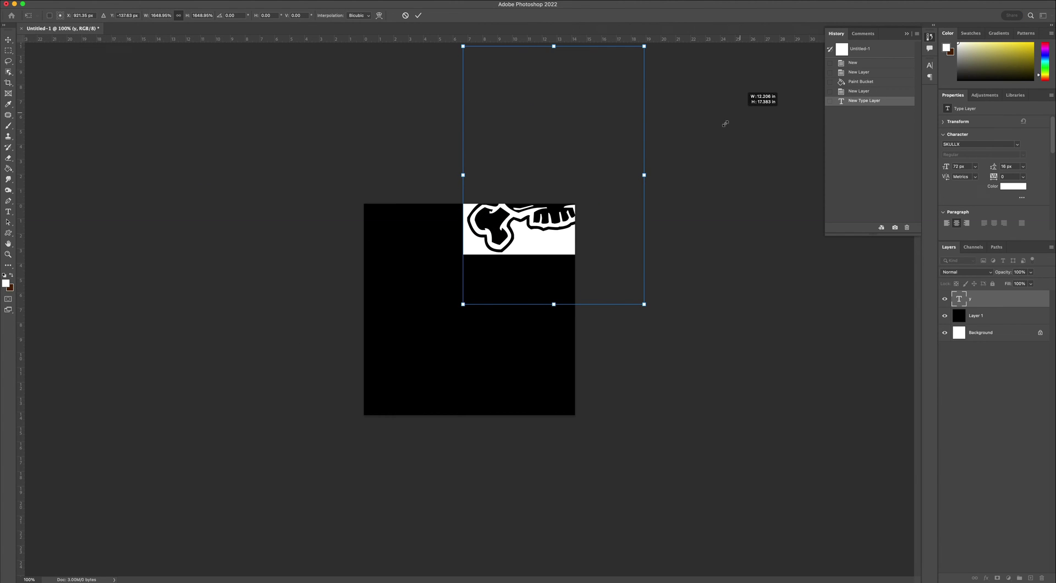
drag(536, 228, 461, 365)
key(Return)
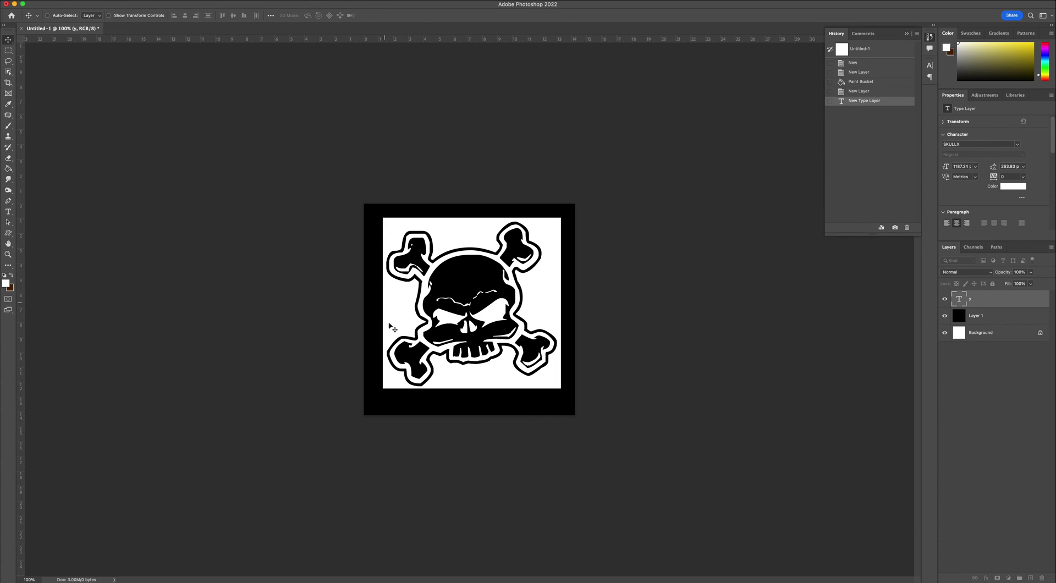
Rasterize the skull's type layer and select the black areas inside the skull and all four bone ends with the Magic Wand.
right_click(972, 300)
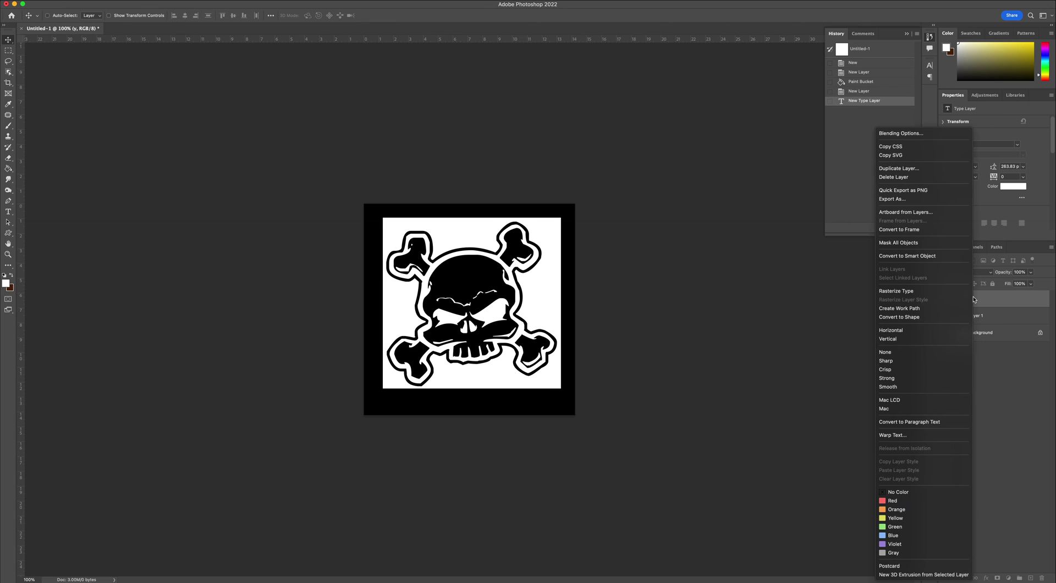
click(942, 295)
click(9, 73)
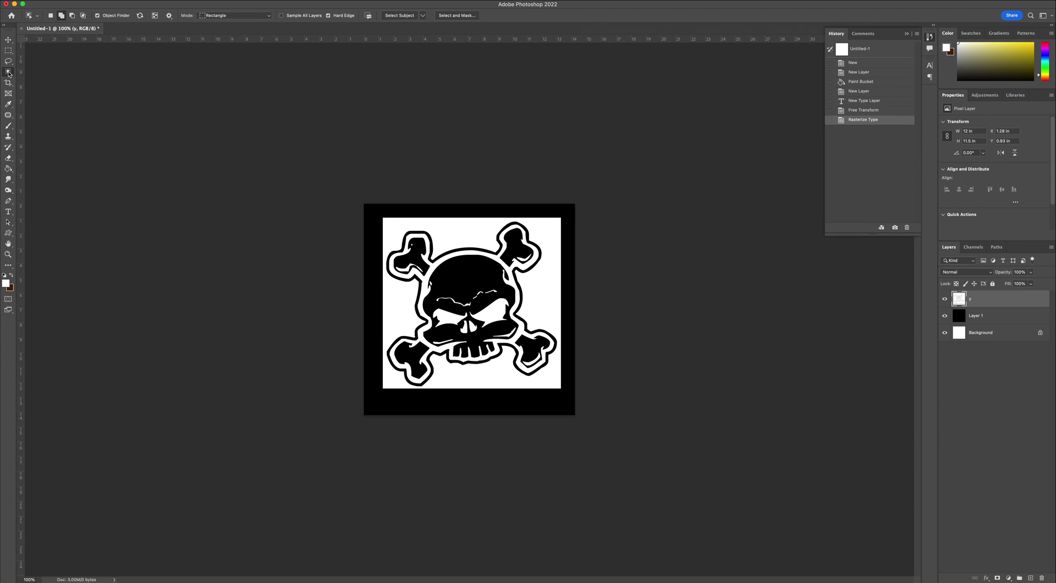
right_click(9, 73)
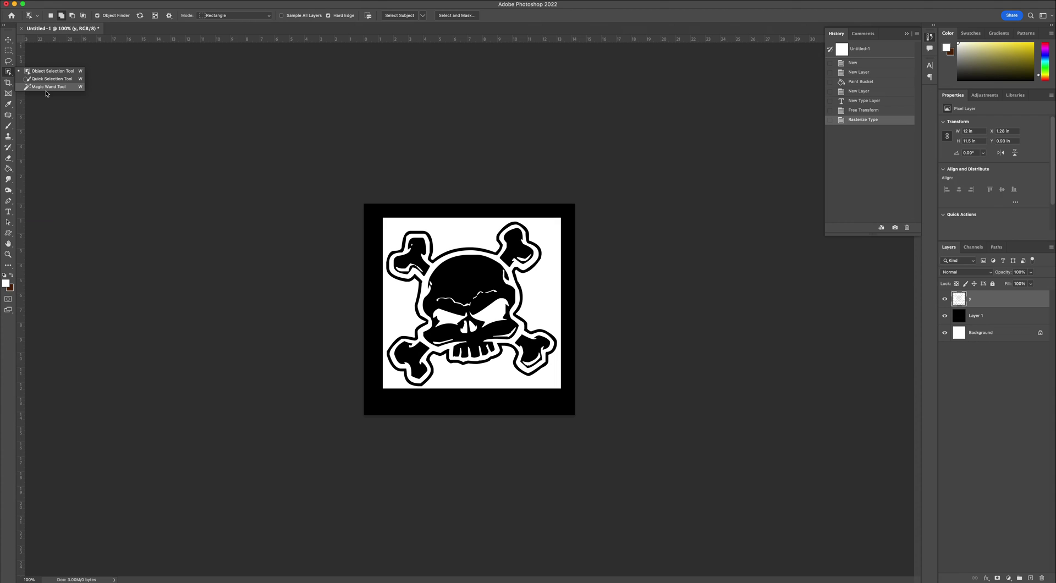
click(47, 88)
click(412, 260)
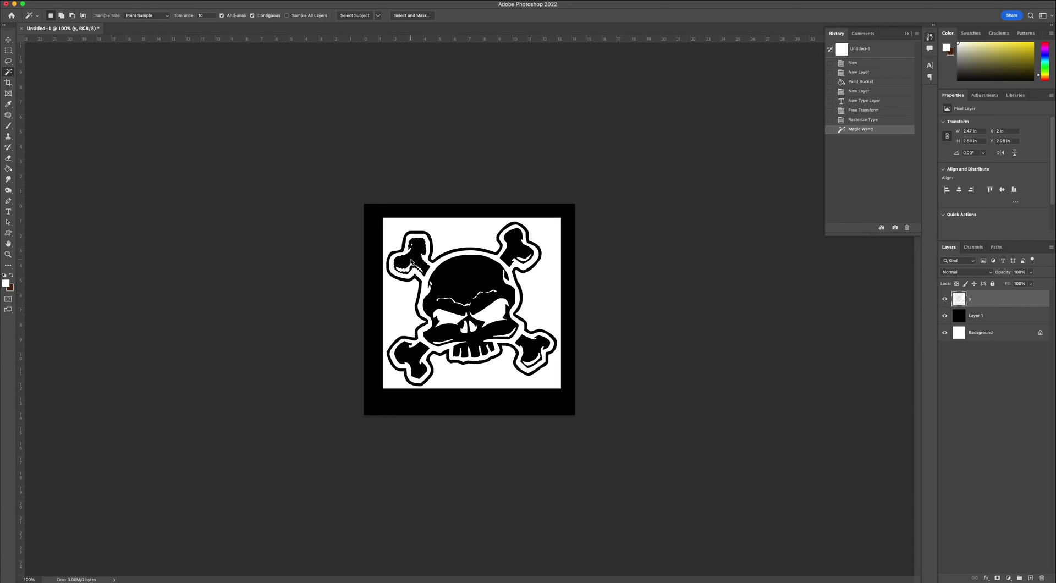
click(462, 270)
click(514, 248)
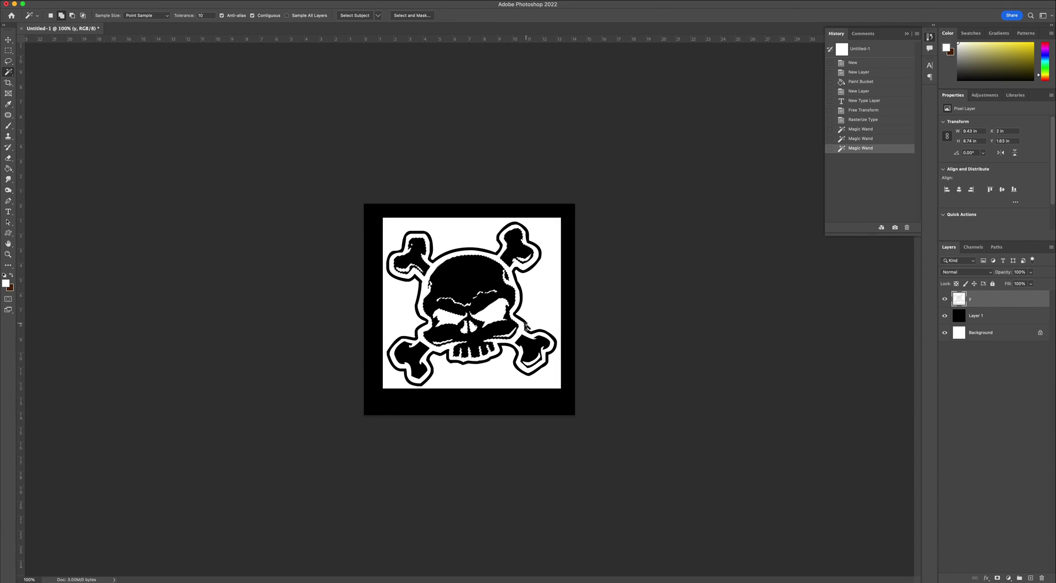
click(529, 348)
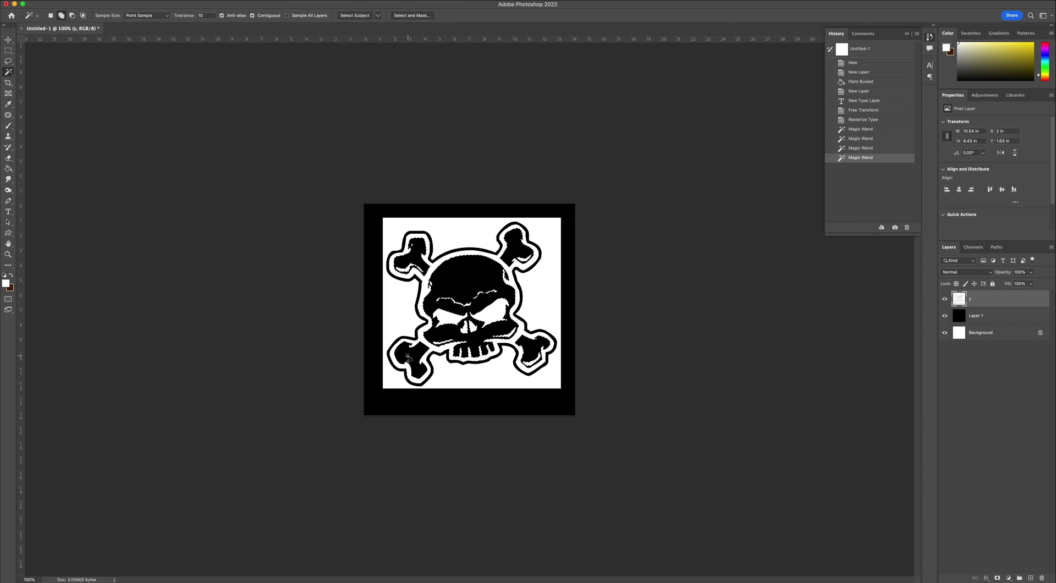
click(408, 358)
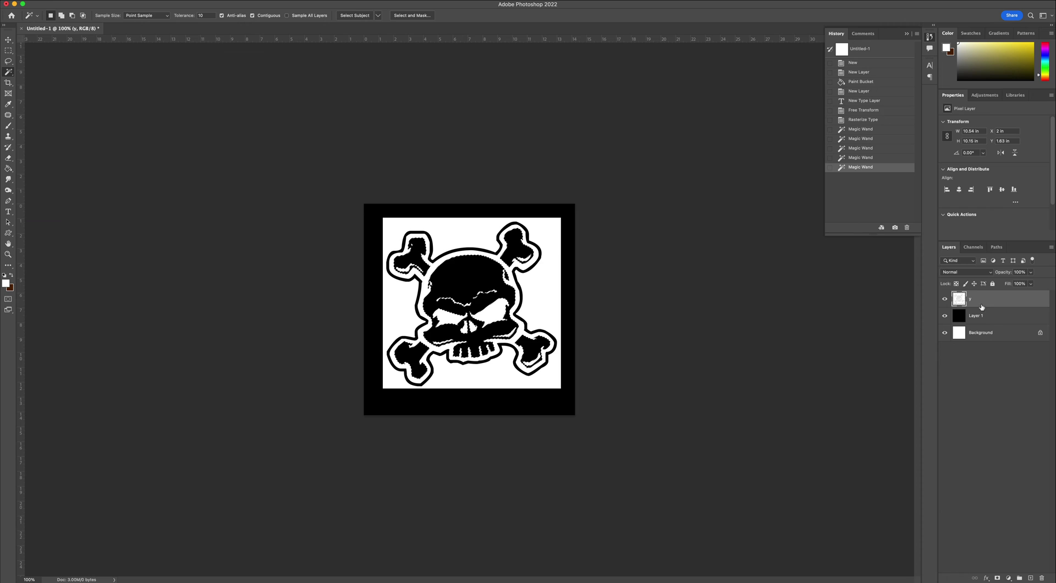
Hide layer y, fill the skull selection with white on a new layer, and clear the selection.
click(944, 300)
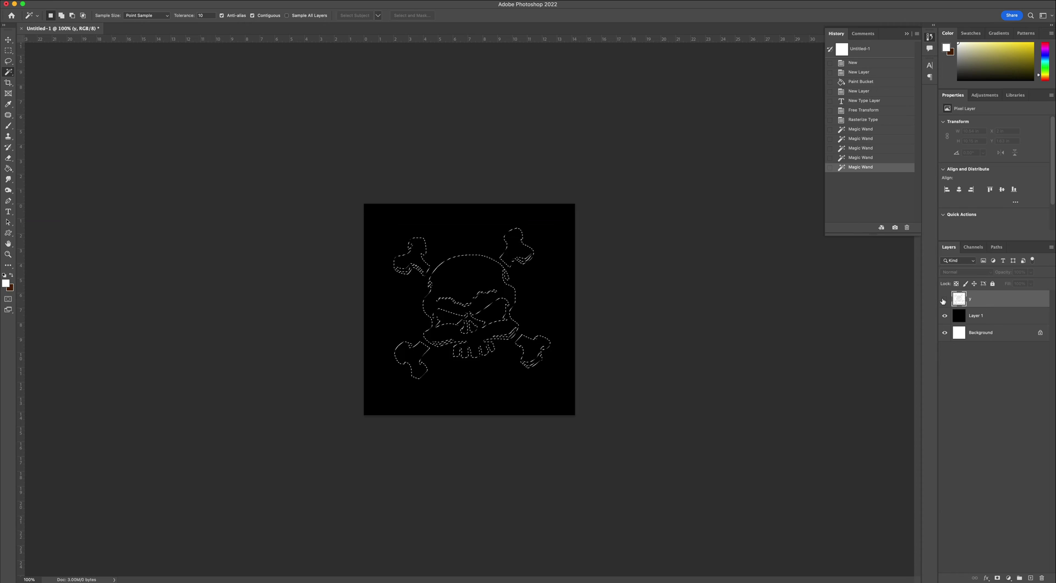
click(1031, 578)
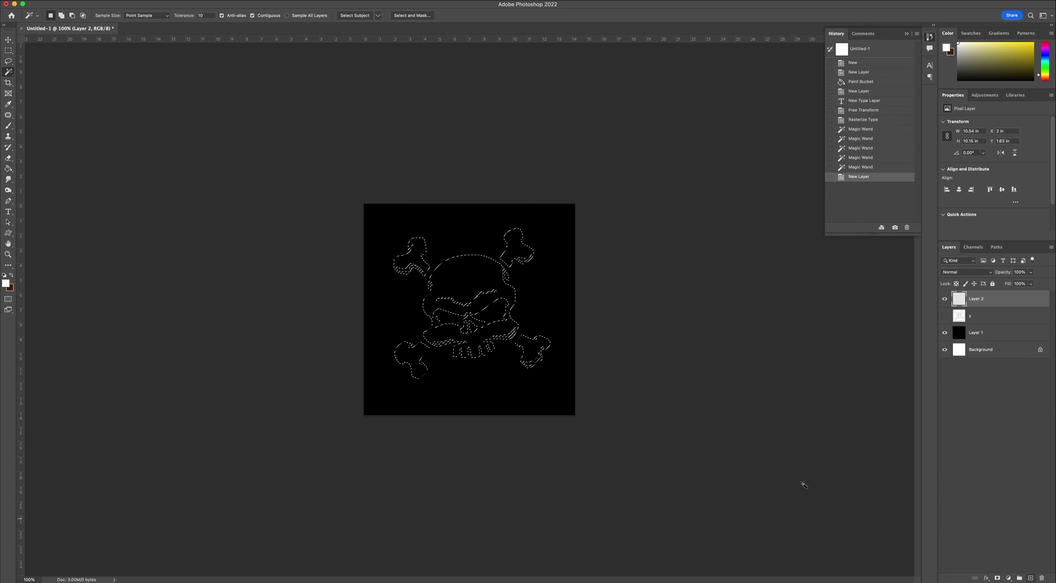
click(8, 168)
click(6, 284)
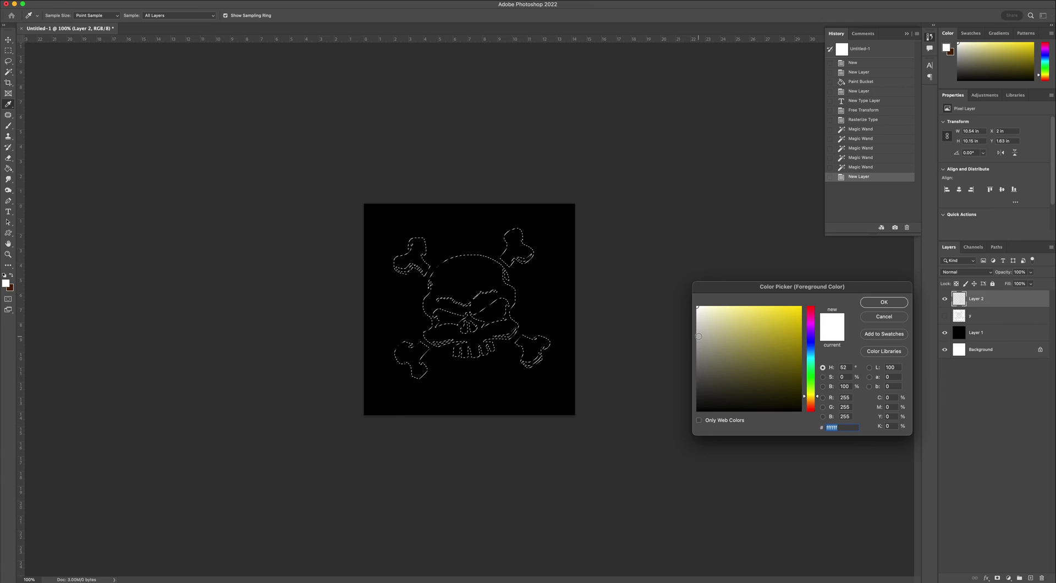
click(884, 302)
click(483, 279)
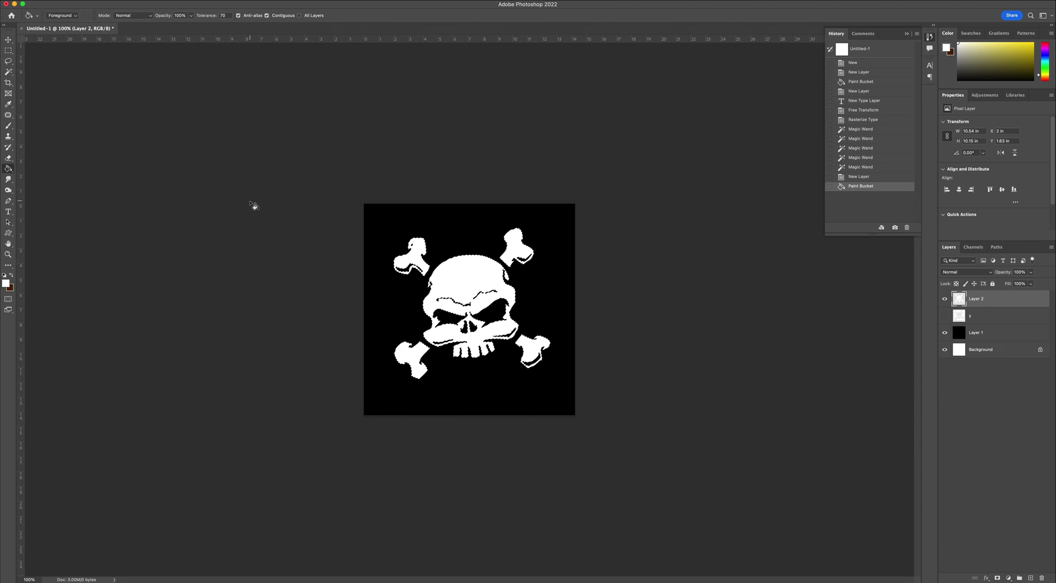
click(8, 50)
click(167, 169)
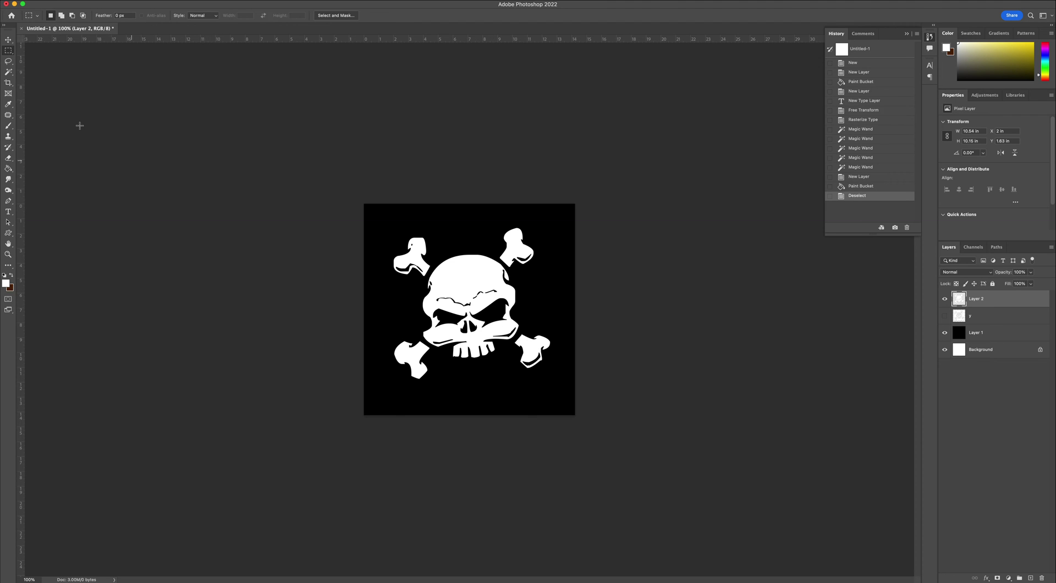
Paint over the forehead crack lines and the small black spot on the upper-left bone with a white brush.
click(8, 254)
click(472, 291)
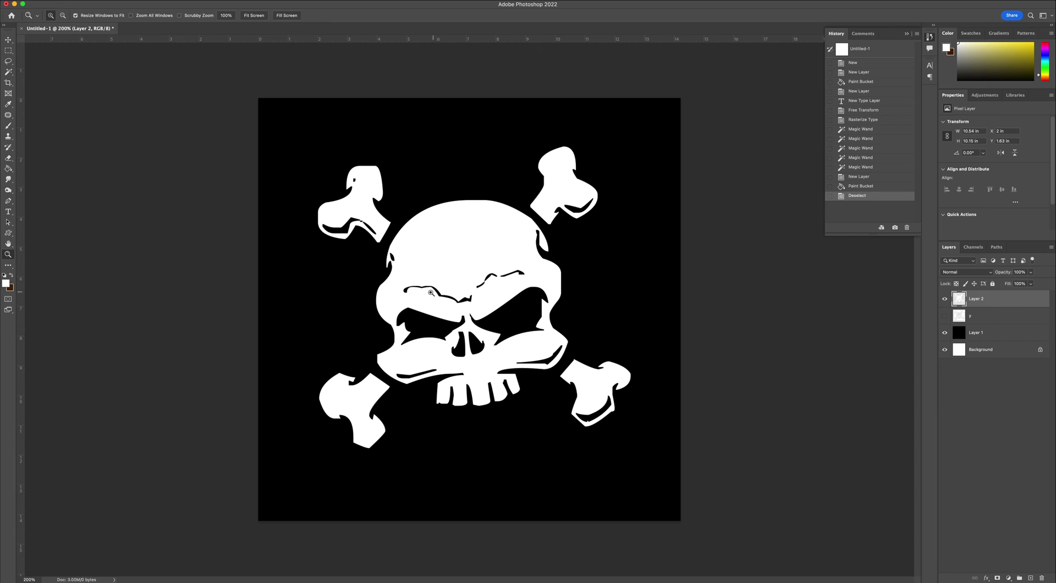
click(9, 61)
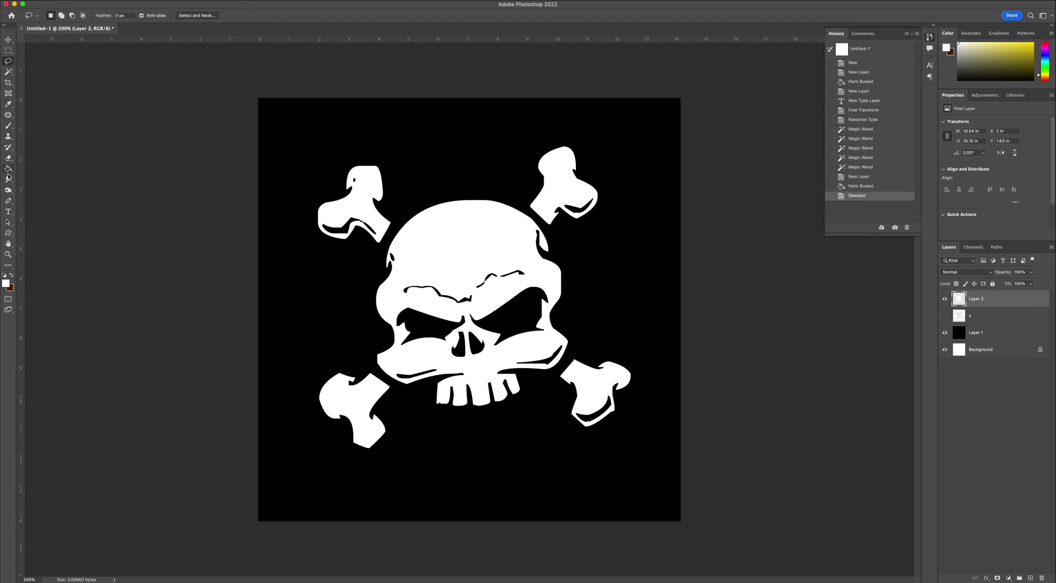
click(8, 125)
mouse_move(407, 287)
mouse_down()
mouse_move(477, 297)
mouse_move(481, 280)
mouse_move(526, 272)
mouse_up()
mouse_move(376, 192)
mouse_down()
mouse_move(354, 177)
mouse_move(361, 187)
mouse_up()
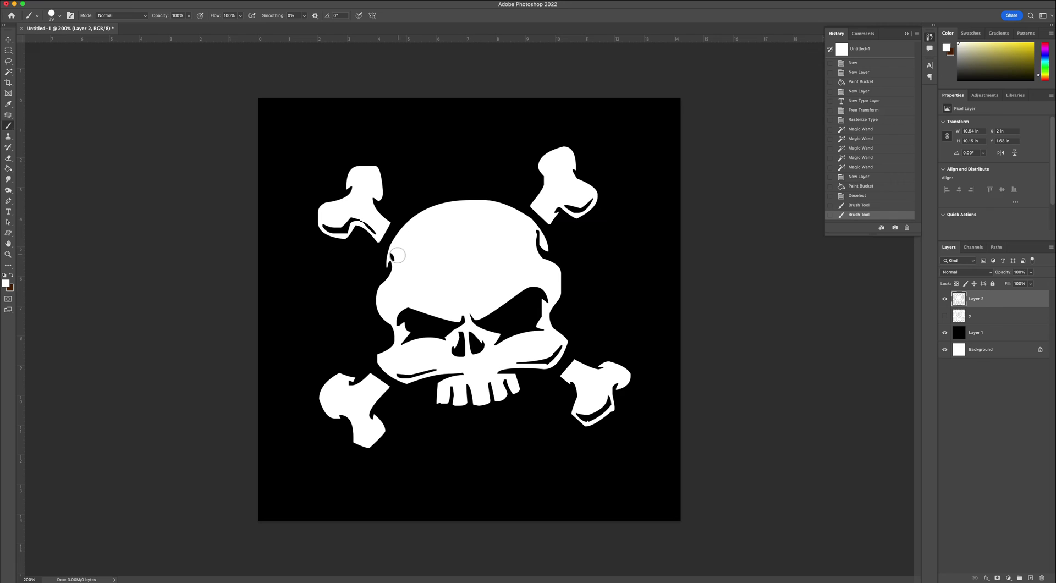
Paint white over the black marks along both edges of the skull's forehead, using a smaller brush for the finer crack.
click(396, 257)
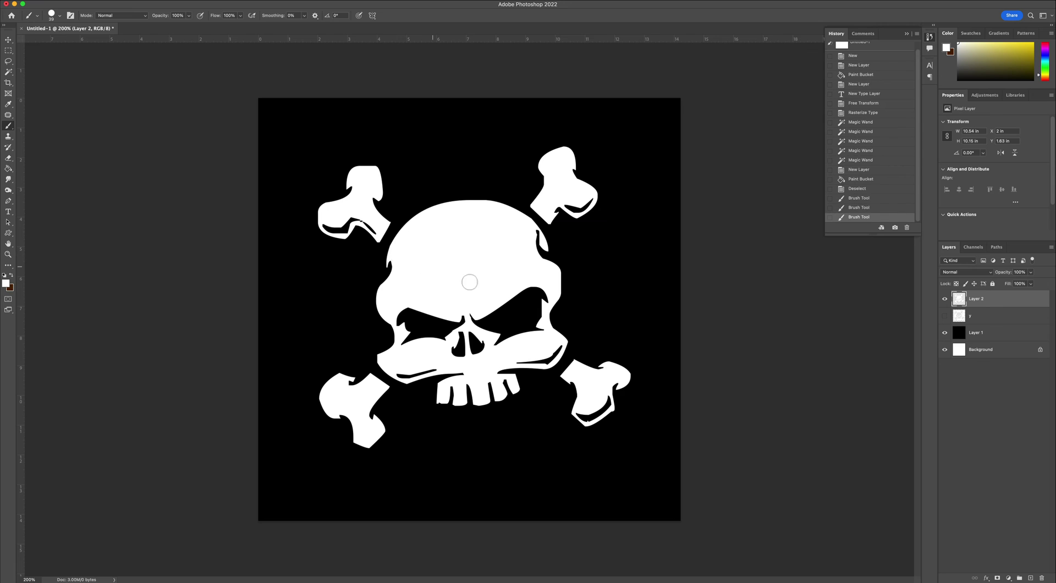
click(531, 235)
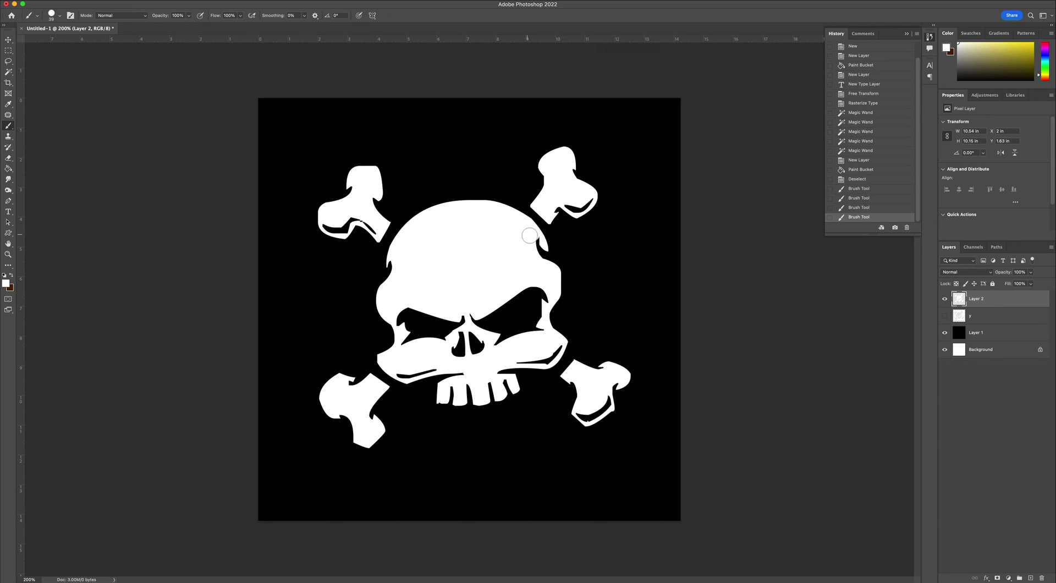
click(51, 16)
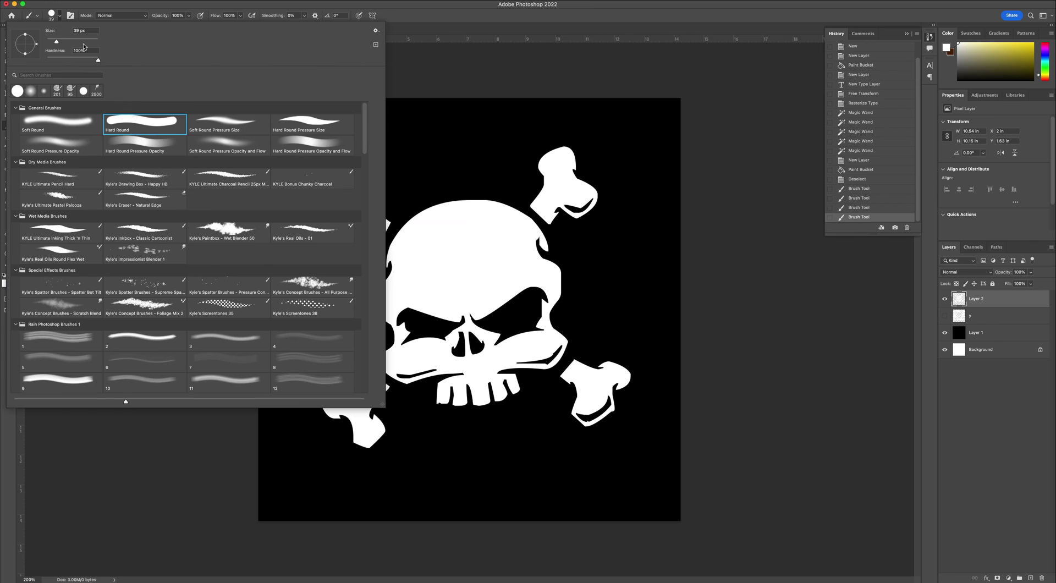
drag(54, 44, 52, 44)
click(536, 238)
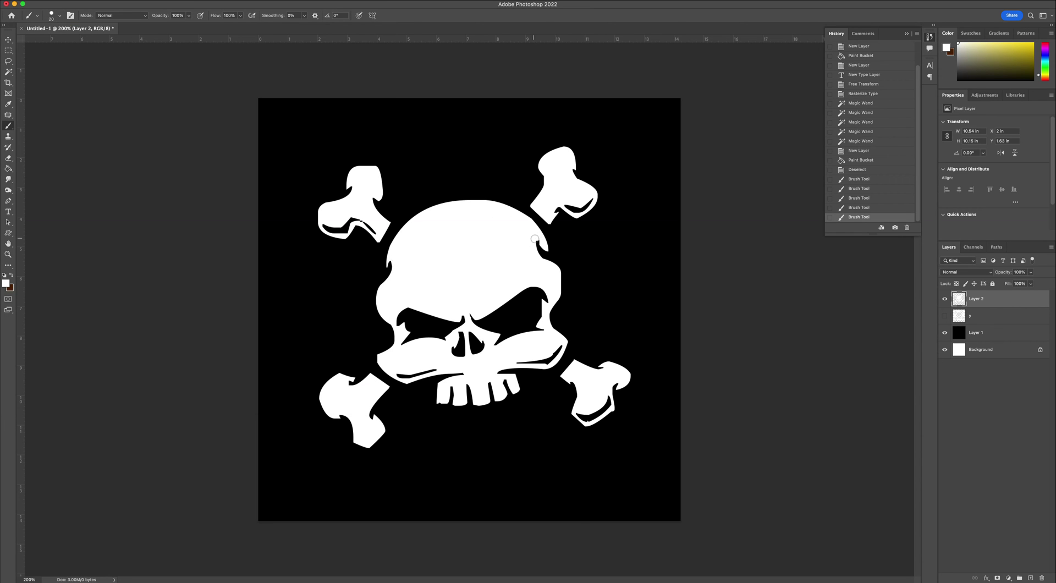
click(538, 238)
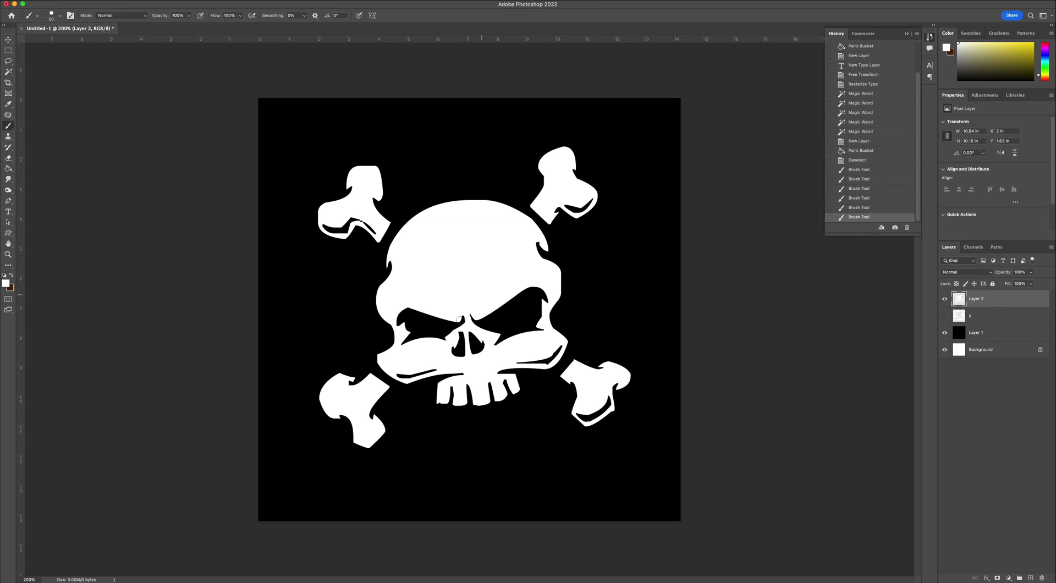
Nudge the skull layer sideways to X 1.85 in to center it and save the image as skullAlpha.
click(8, 41)
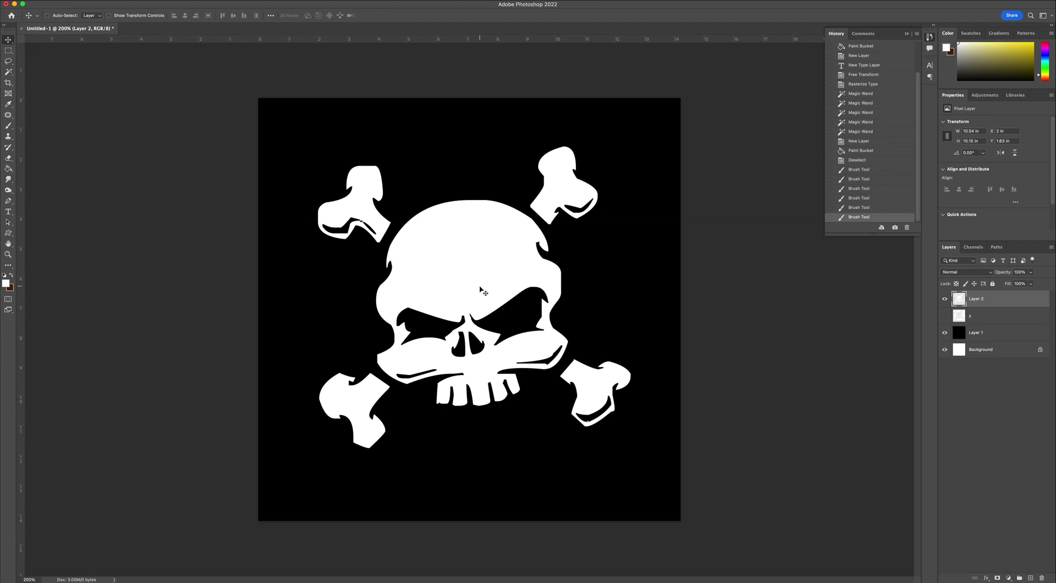
drag(480, 291, 475, 291)
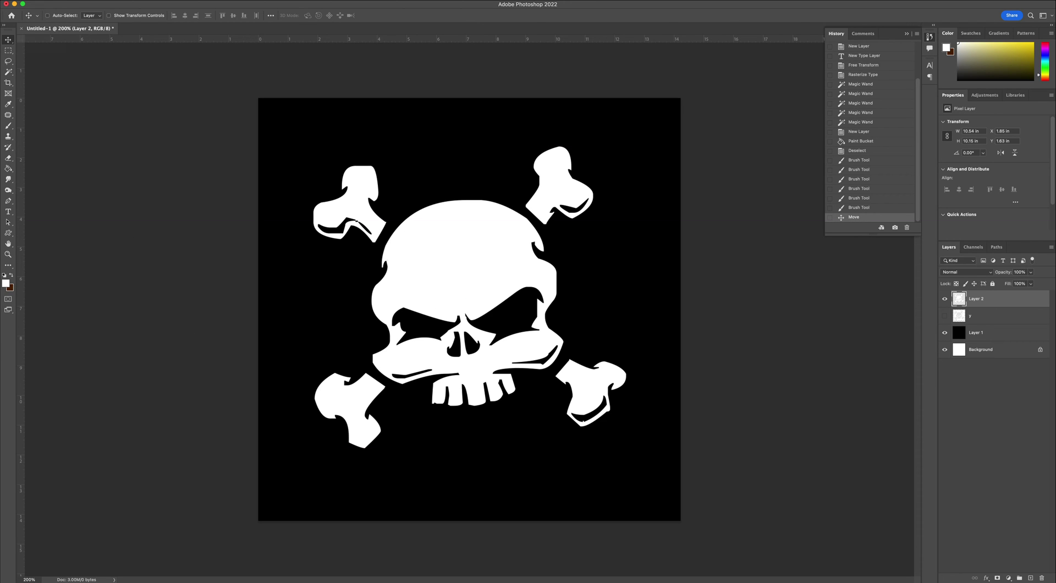
click(65, 0)
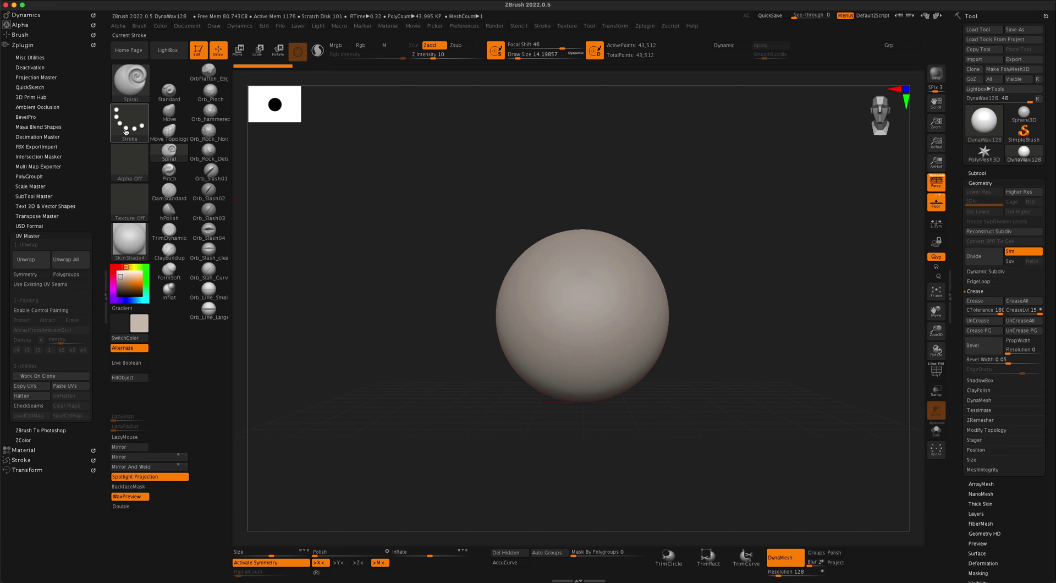
Switch to ZBrush and import the skullAlpha image as the current alpha.
click(128, 163)
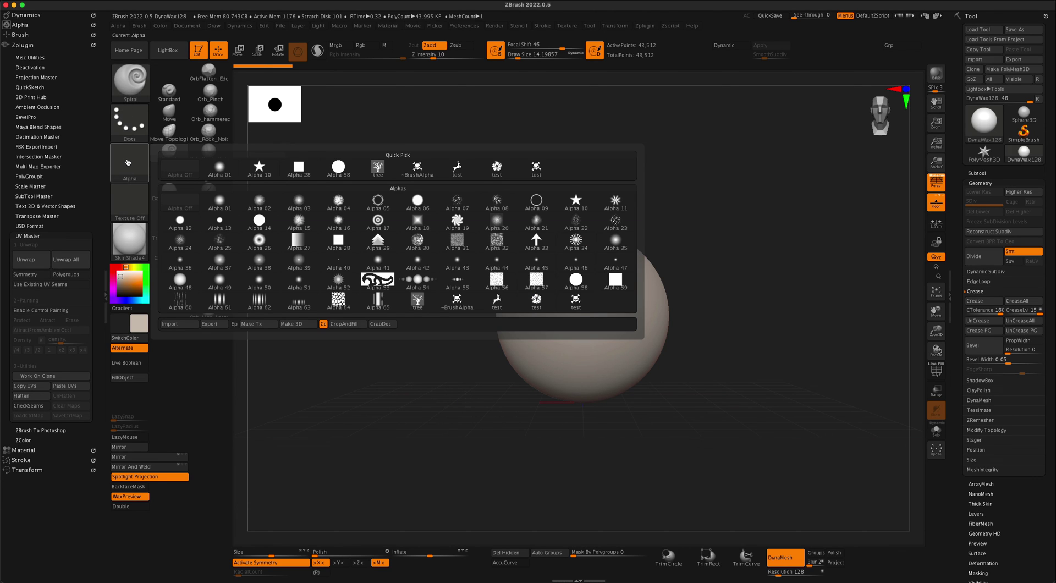
click(182, 324)
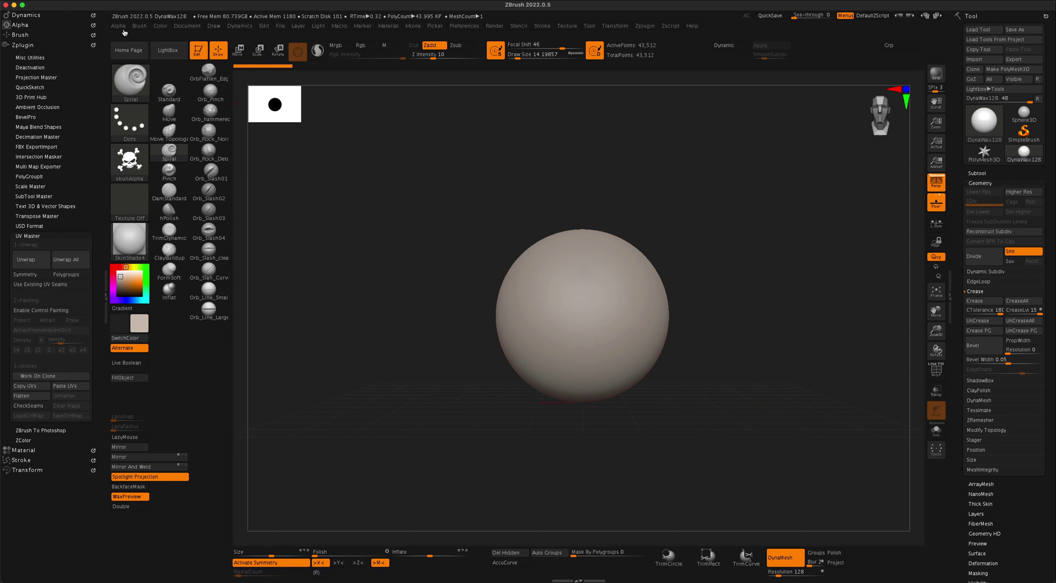
Set the Make 3D mesh resolution of the skull alpha to 950.
click(25, 26)
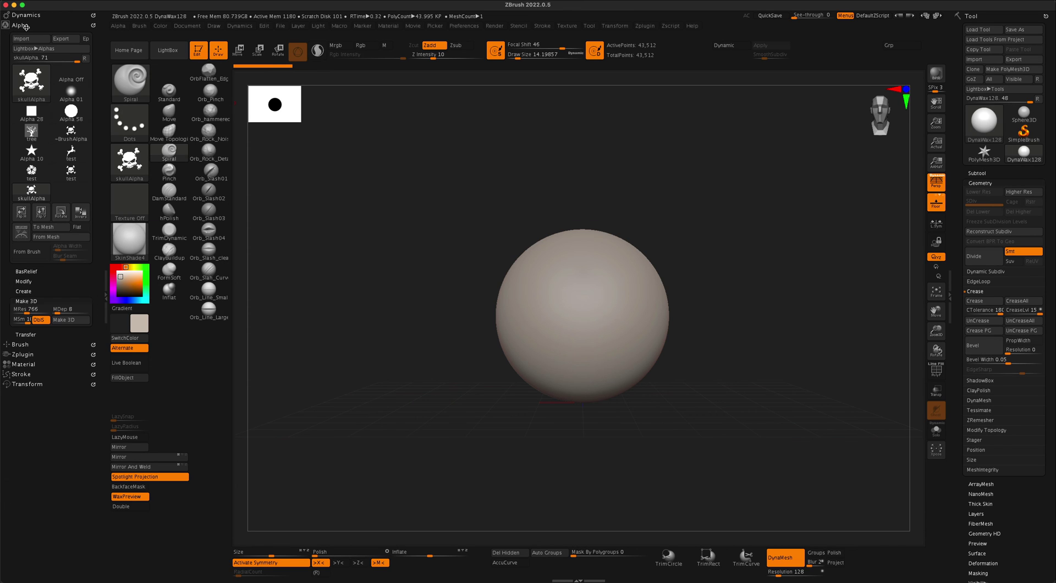
click(29, 291)
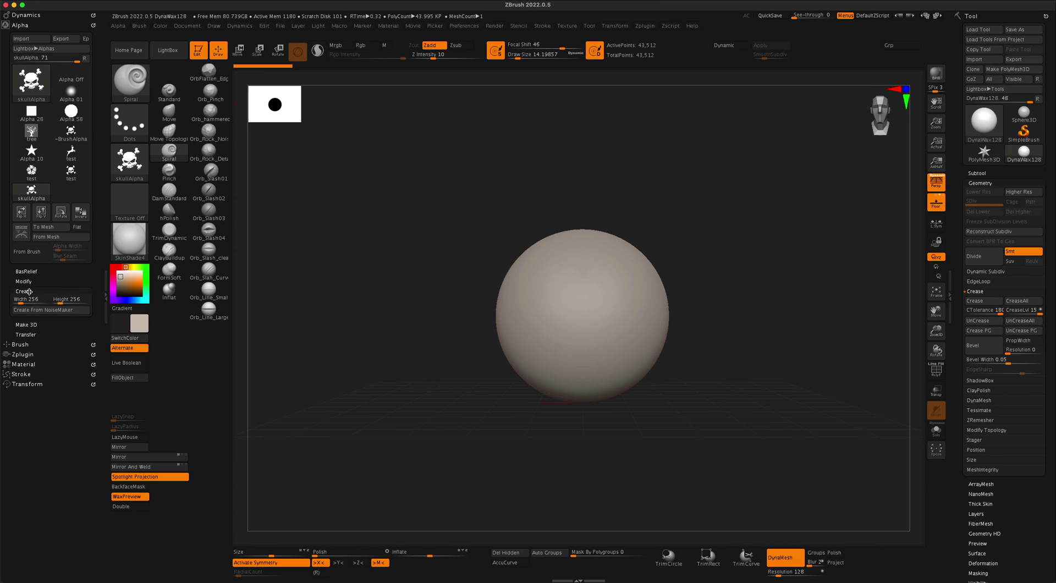
click(26, 324)
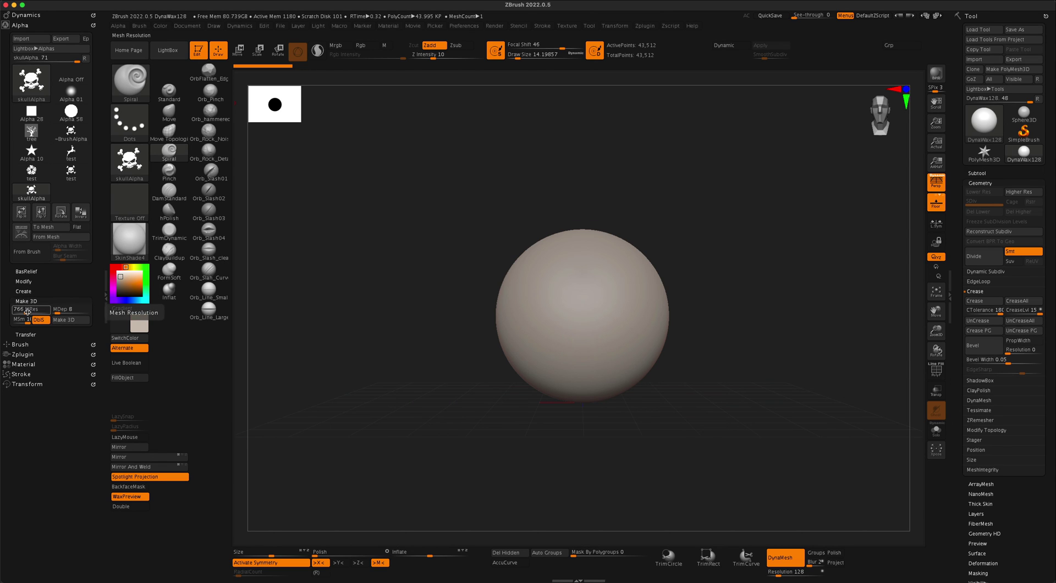
drag(31, 313, 29, 312)
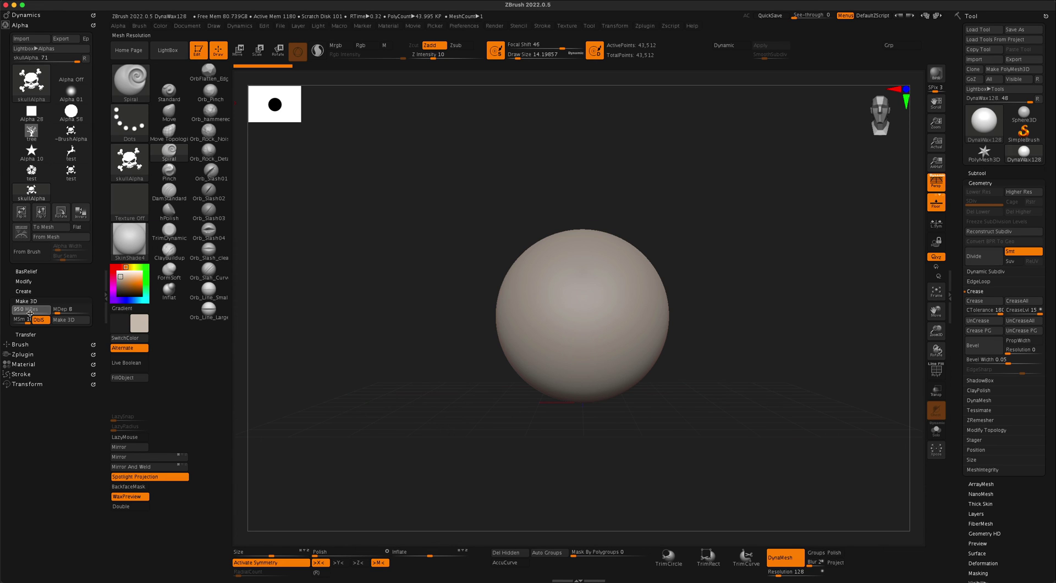
click(30, 312)
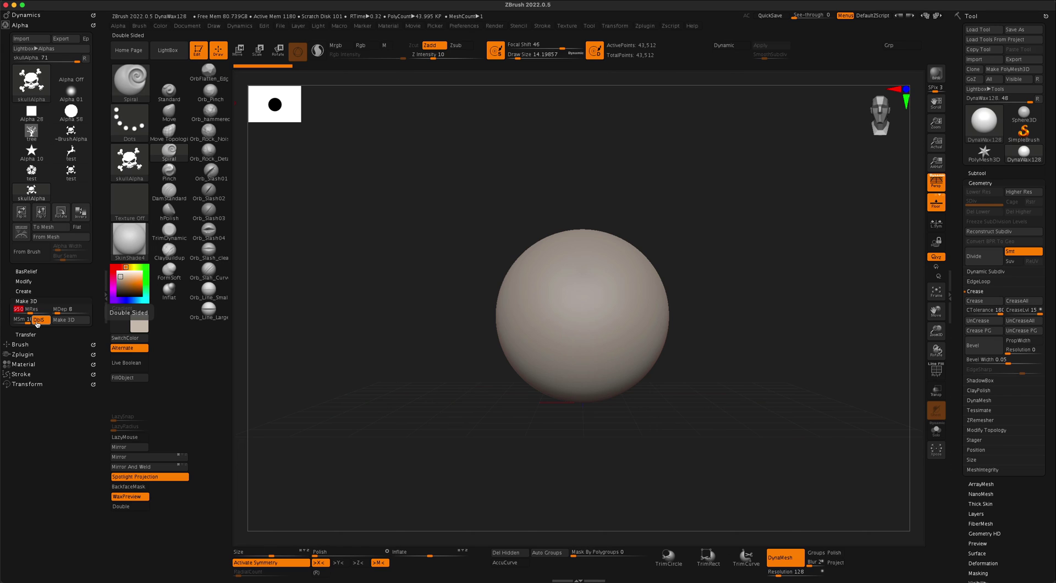
click(26, 319)
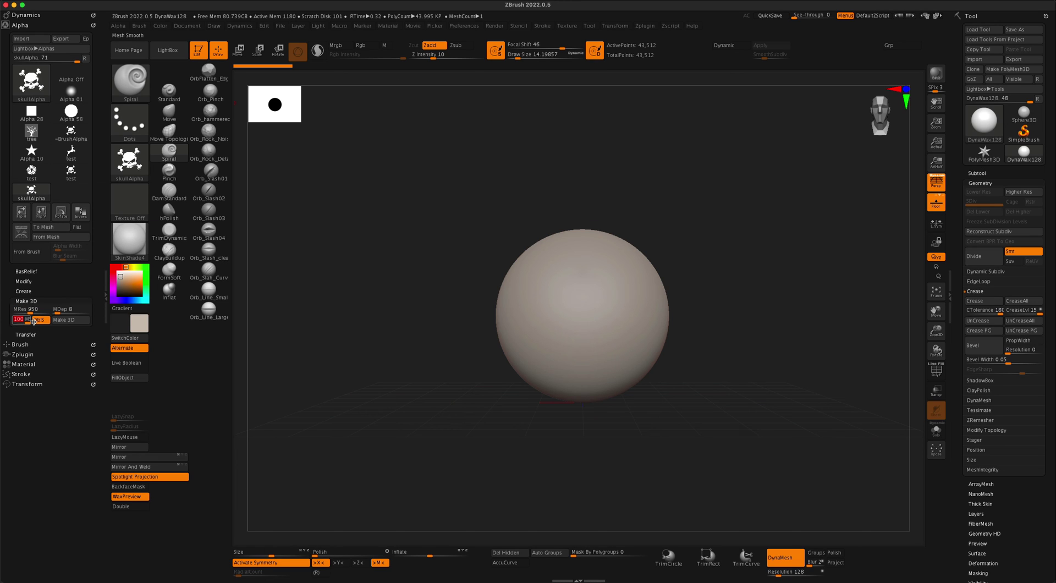
Set the Make 3D mesh depth to 6 and generate a 3D mesh from the skull alpha.
click(57, 312)
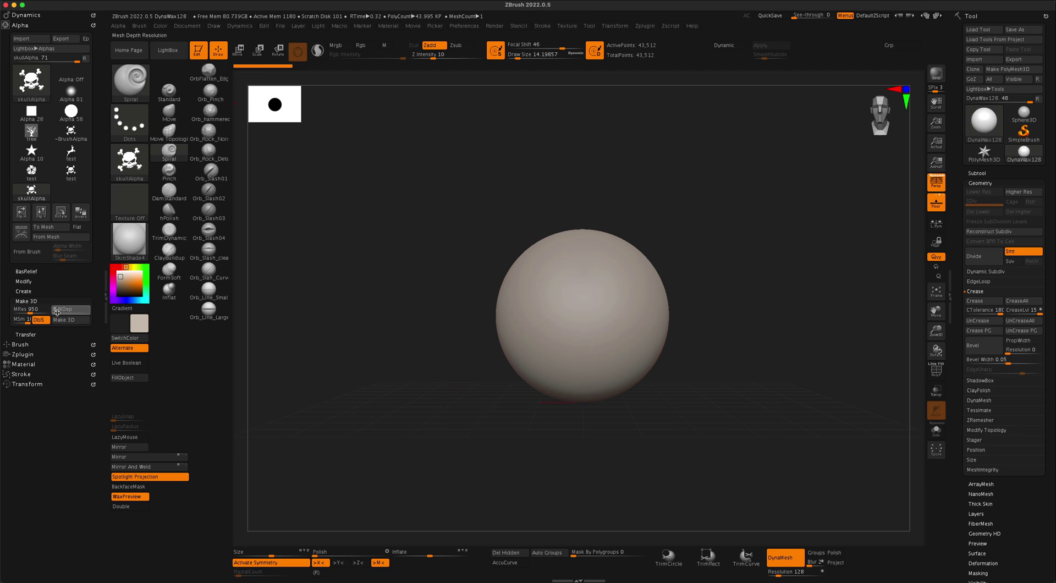
click(57, 312)
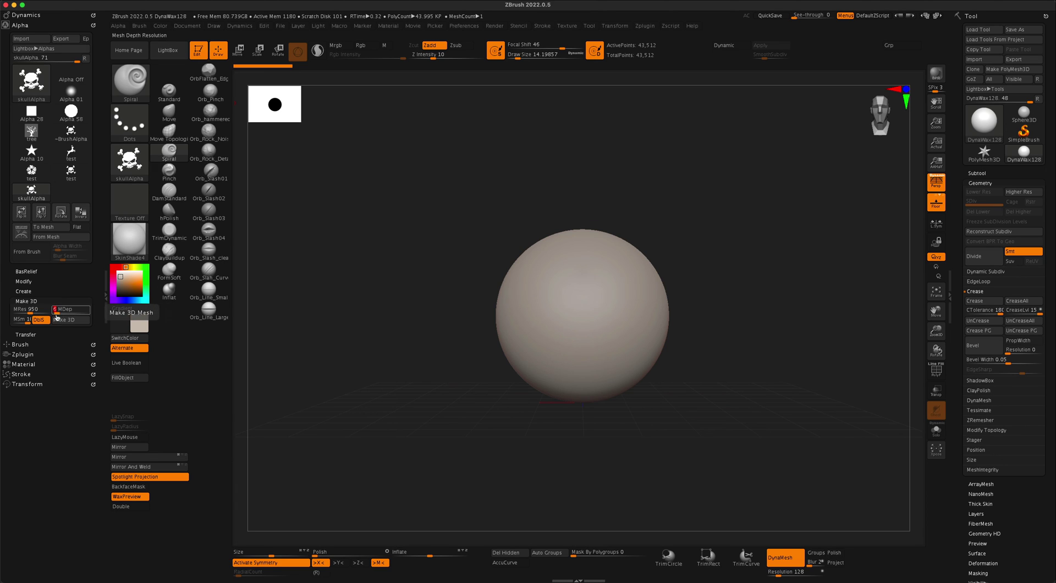
key(Return)
mouse_move(130, 165)
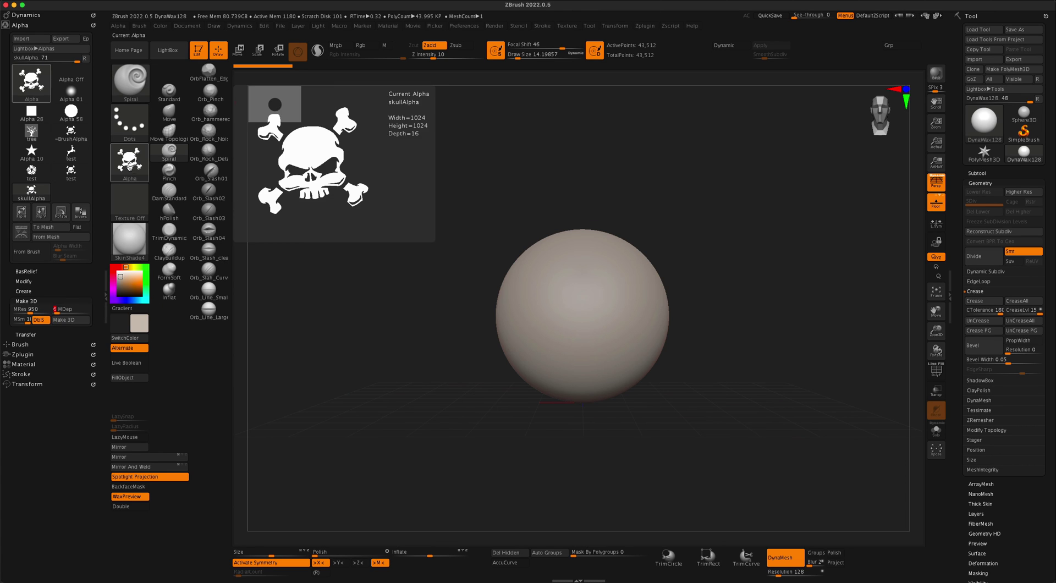
click(77, 321)
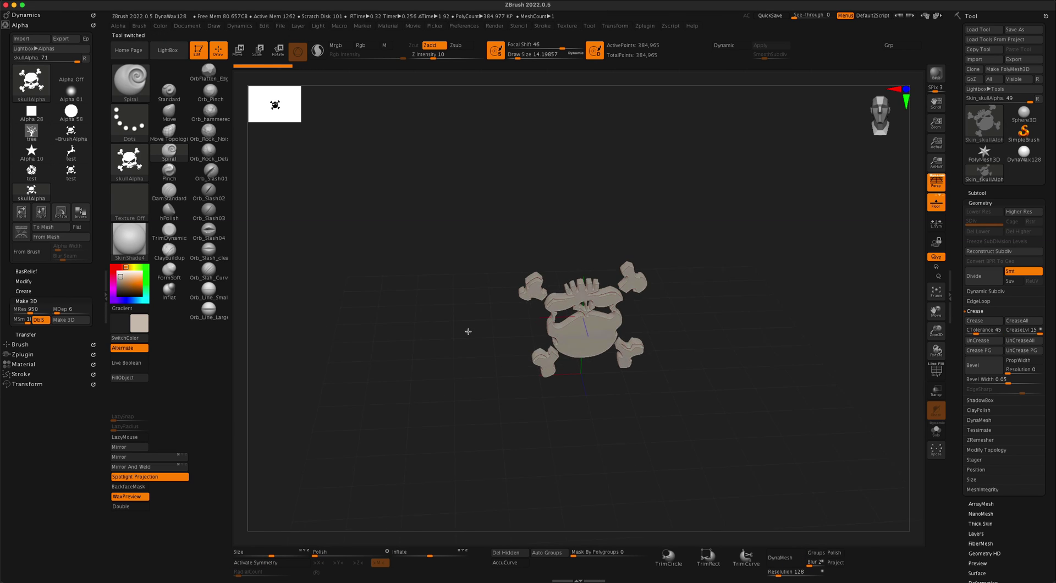
Turn off perspective and hide the floor grid around the skull mesh.
drag(468, 331, 465, 381)
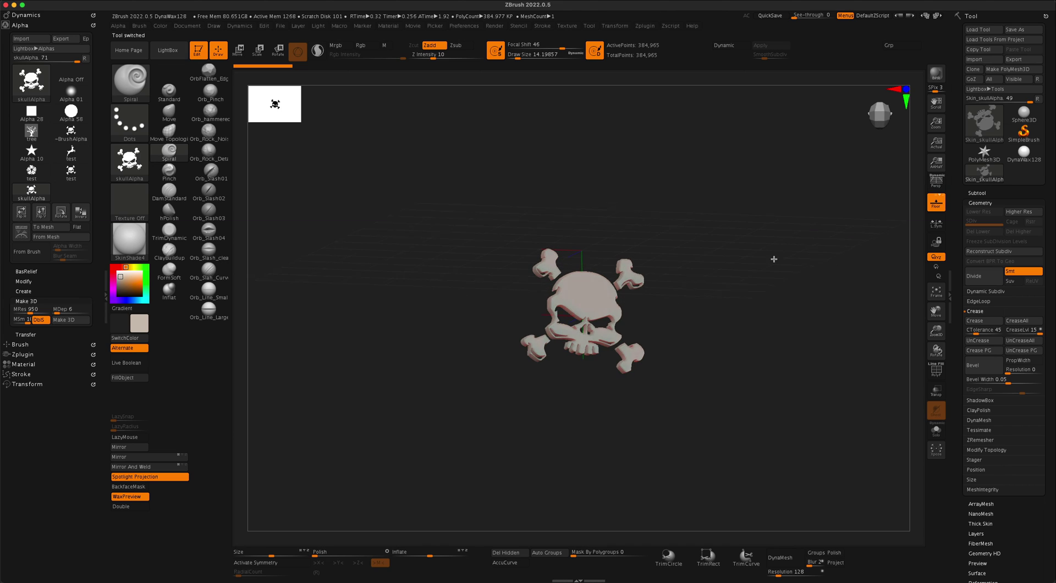
click(931, 200)
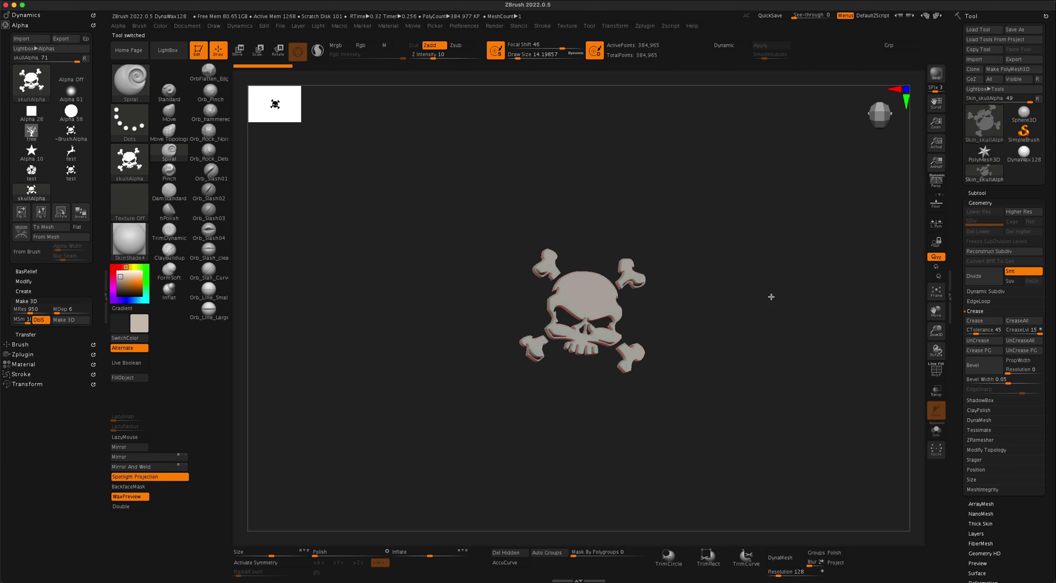
drag(763, 311, 666, 303)
mouse_move(521, 202)
shift+mouse_down()
mouse_move(575, 137)
mouse_move(414, 165)
shift+mouse_up()
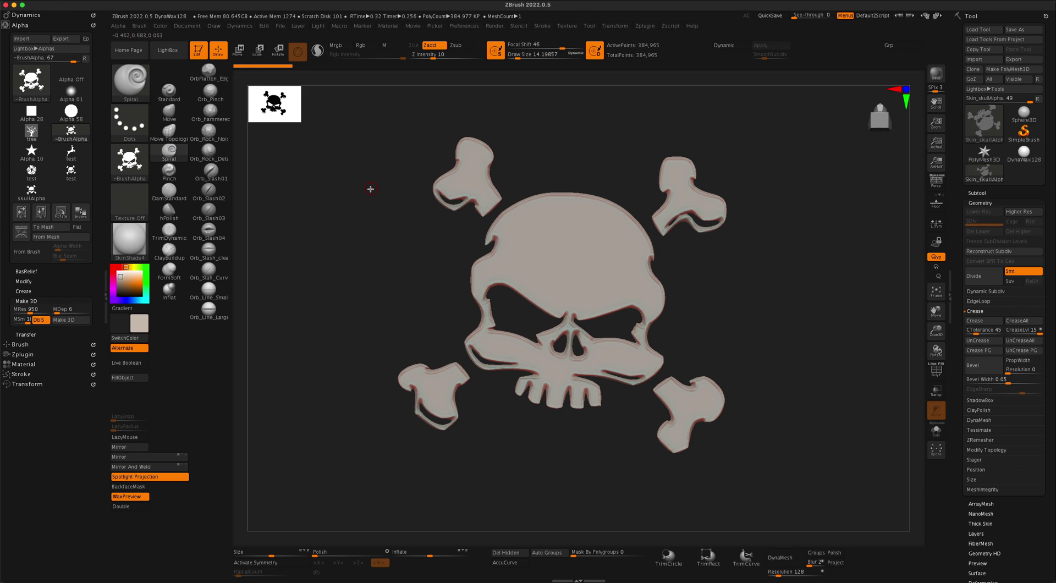
Slice off the front and back surfaces of the skull mesh in side view with the KnifeRect brush to flatten both faces.
key(ctrl+shift)
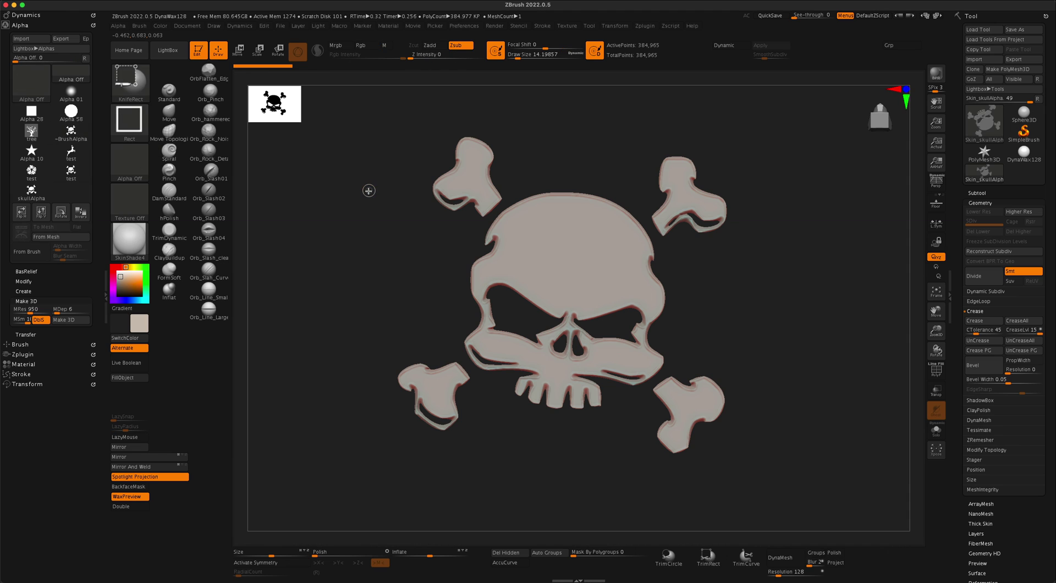
click(140, 86)
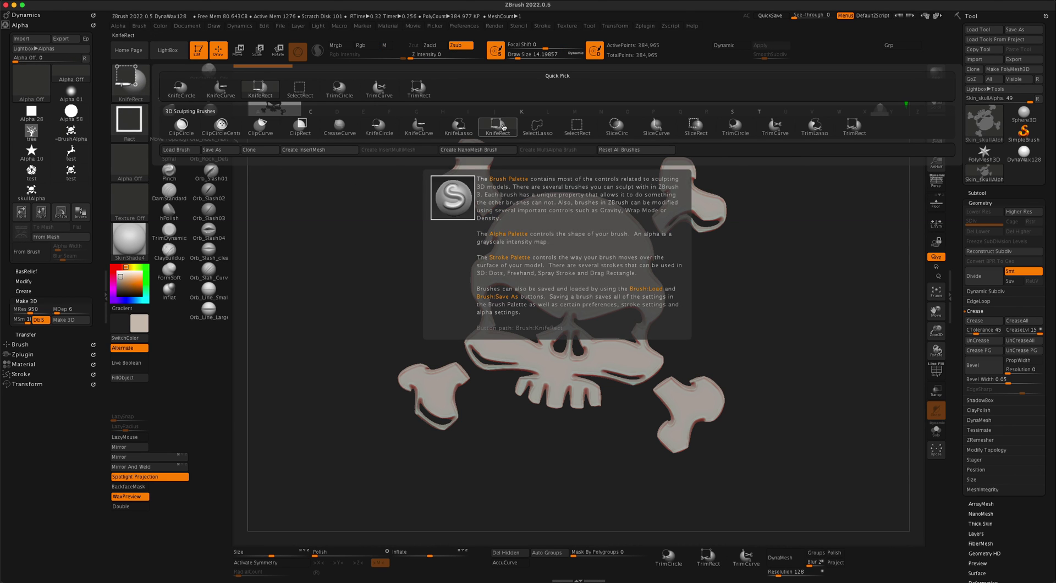
mouse_move(754, 299)
mouse_down()
mouse_move(754, 323)
mouse_move(730, 324)
mouse_up()
ctrl+shift+drag(456, 115, 552, 511)
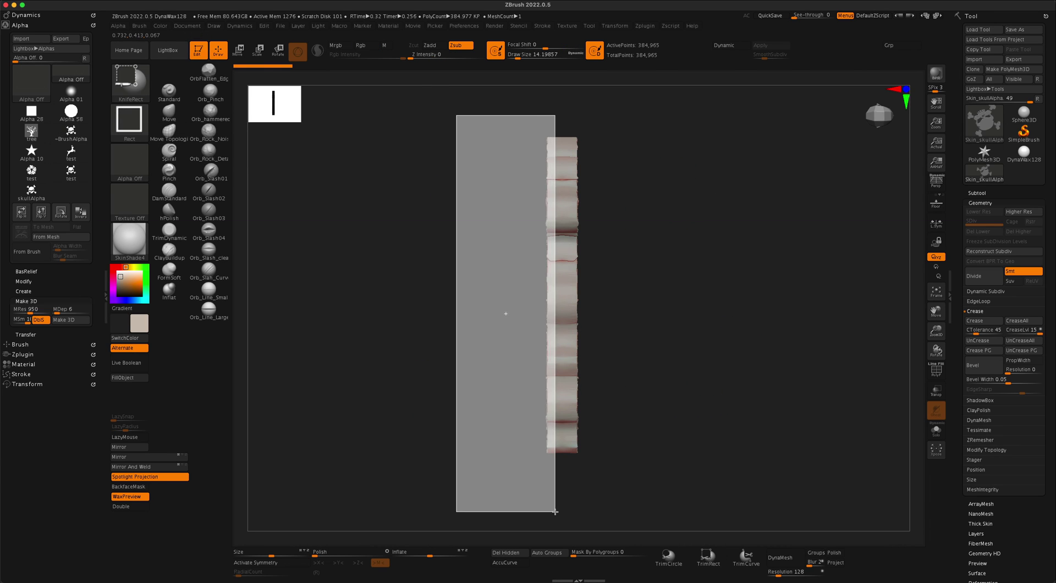
ctrl+shift+drag(641, 118, 567, 504)
mouse_move(654, 443)
mouse_down()
mouse_move(761, 458)
mouse_move(723, 470)
mouse_move(735, 481)
mouse_move(709, 479)
mouse_move(741, 476)
mouse_move(711, 464)
mouse_up()
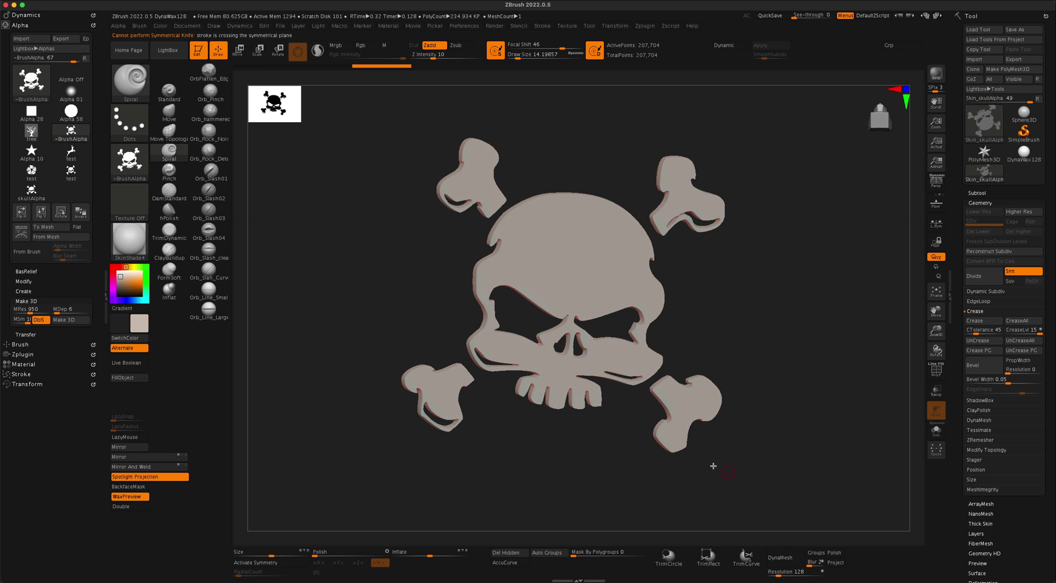
Apply the Droplet material to the skull mesh and inspect its flat faces and side walls.
click(130, 241)
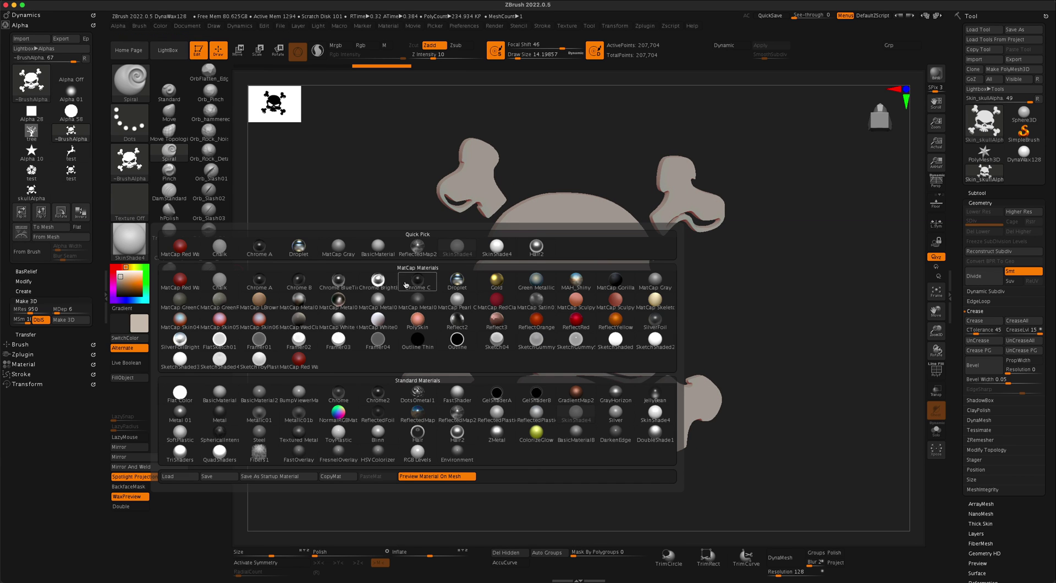
click(451, 280)
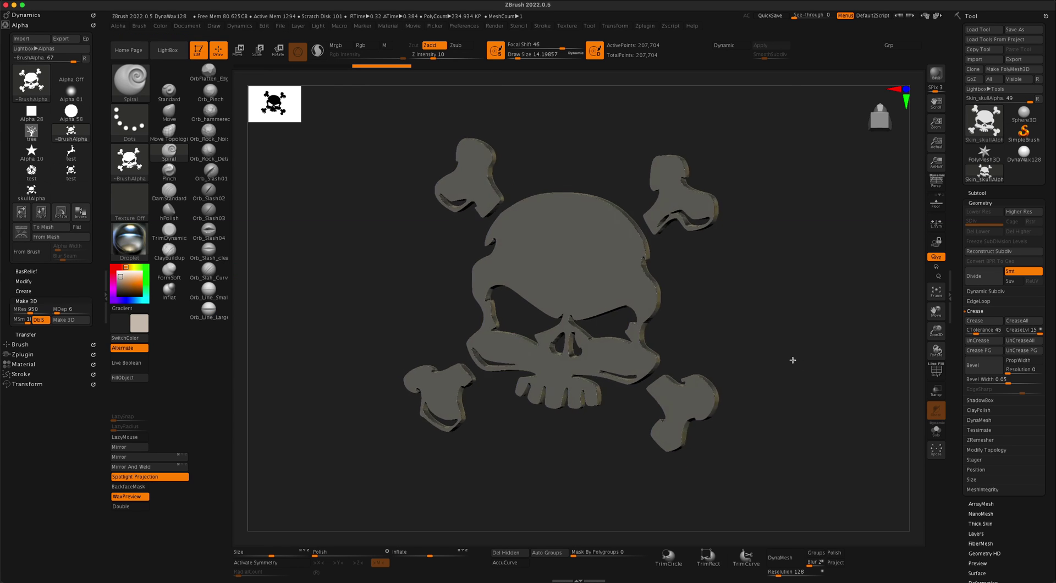
drag(825, 366, 823, 339)
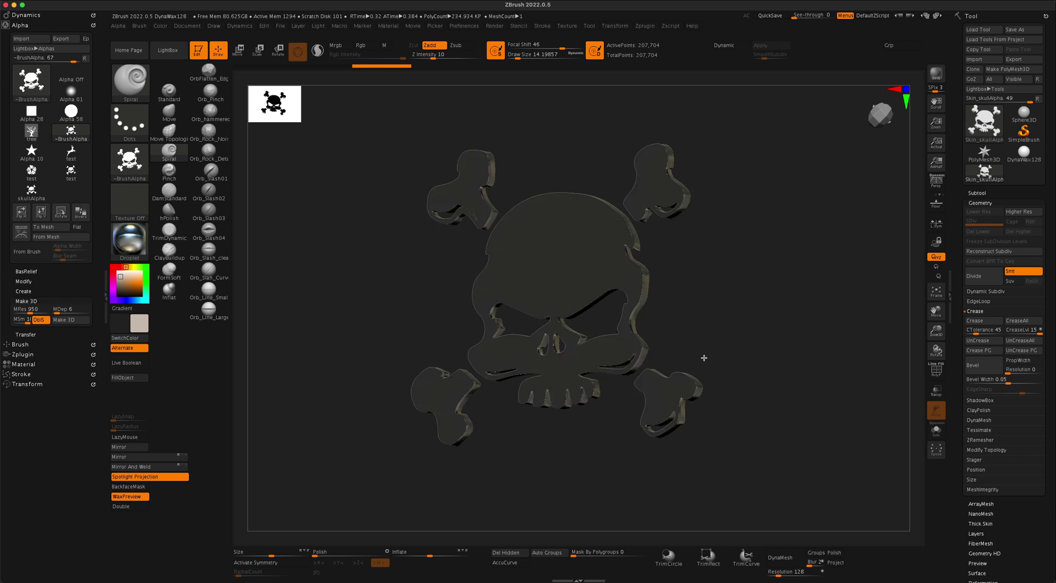
drag(748, 365, 790, 364)
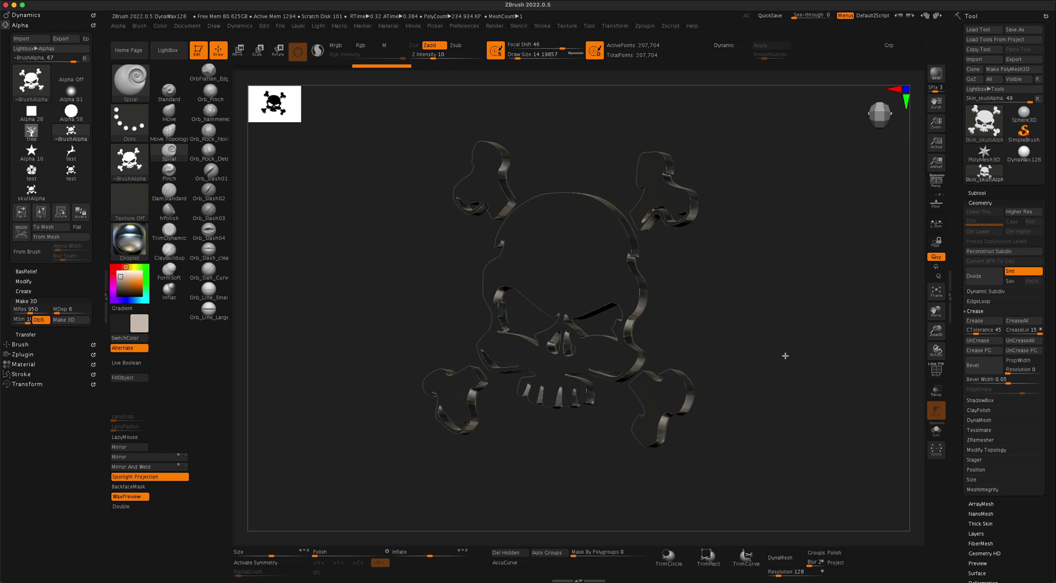
mouse_move(688, 372)
mouse_down()
mouse_move(642, 378)
mouse_move(756, 373)
mouse_move(740, 370)
mouse_move(782, 385)
mouse_move(779, 372)
mouse_up()
Choose the Move brush and try pulling the skull and bone shapes.
click(168, 113)
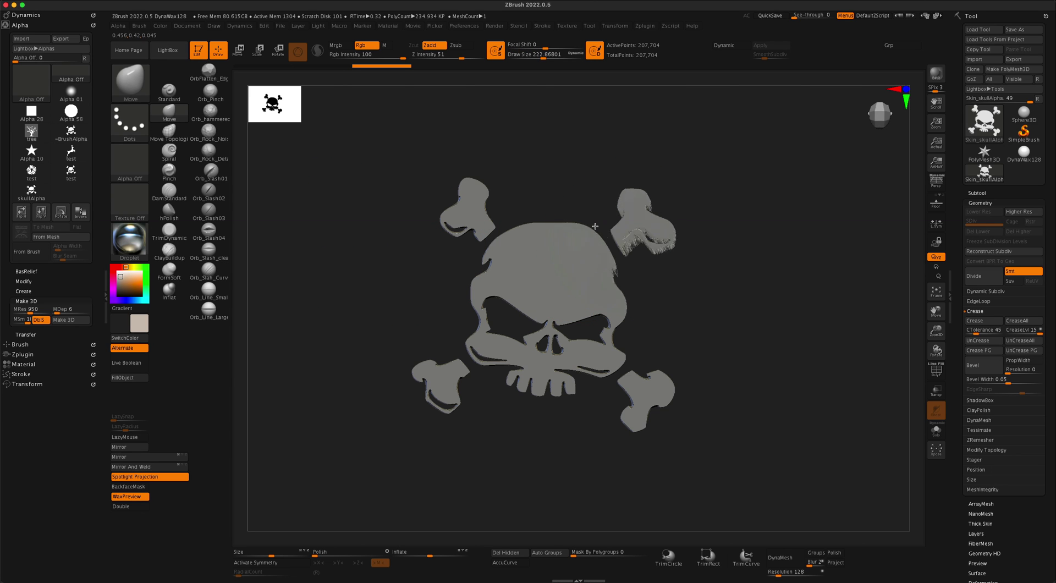
mouse_move(773, 348)
mouse_down()
mouse_move(768, 361)
mouse_move(780, 370)
mouse_move(753, 476)
mouse_up()
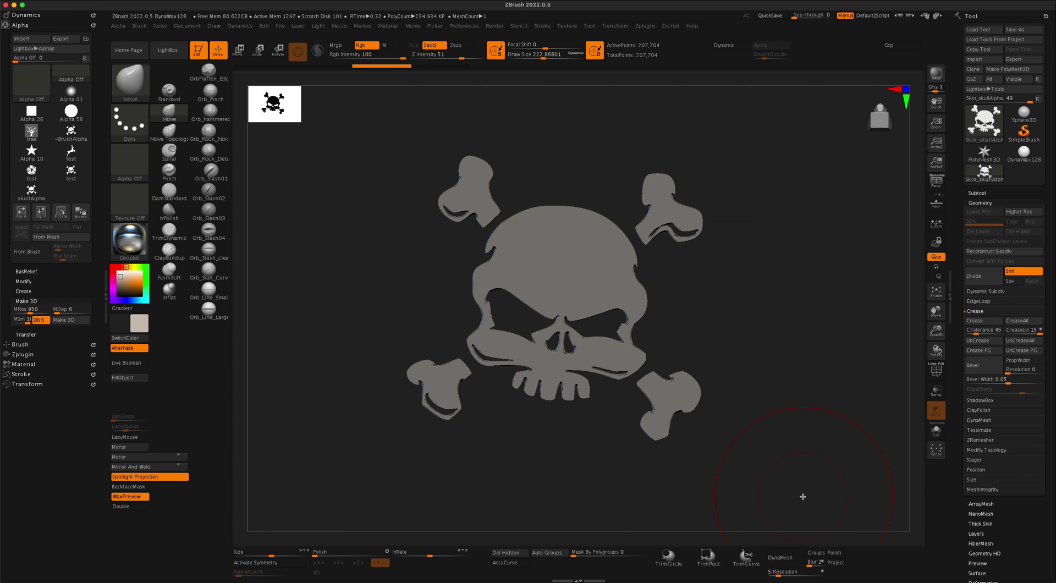
Remesh the skull with DynaMesh at resolution 512, undo it, and remesh at resolution 1024.
click(781, 557)
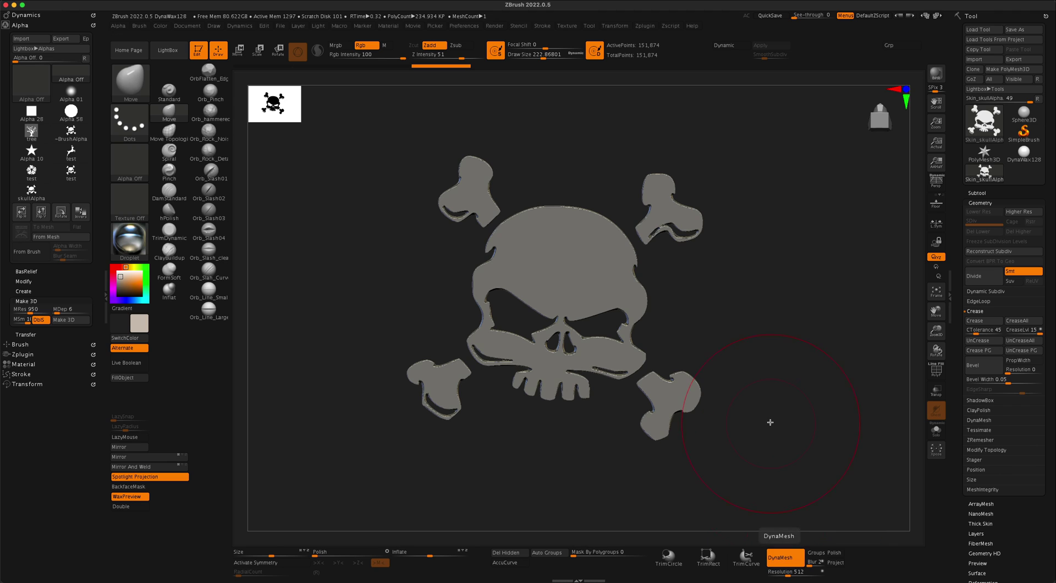
key(ctrl+z)
click(794, 572)
text(128)
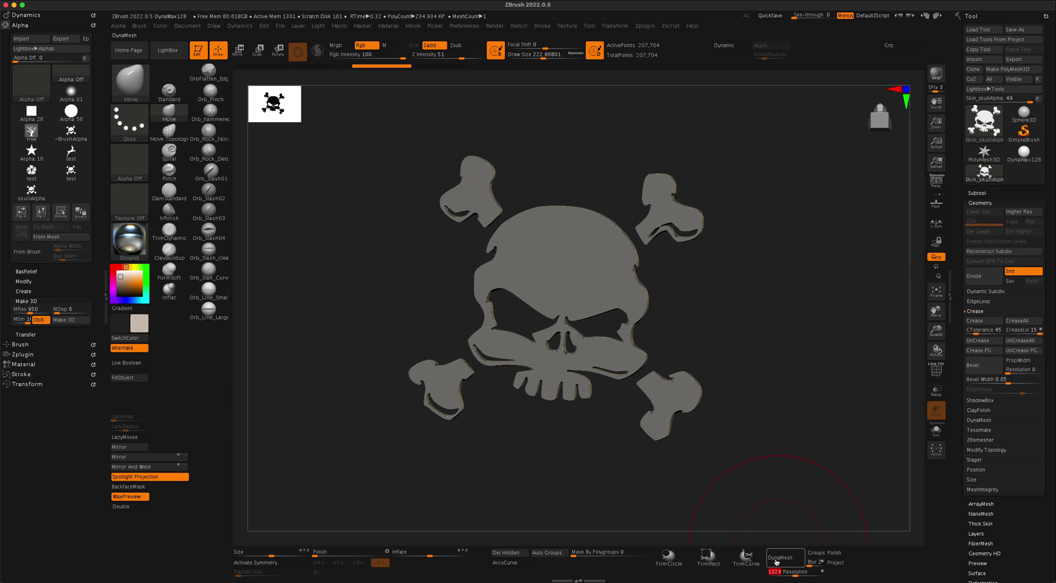
click(777, 558)
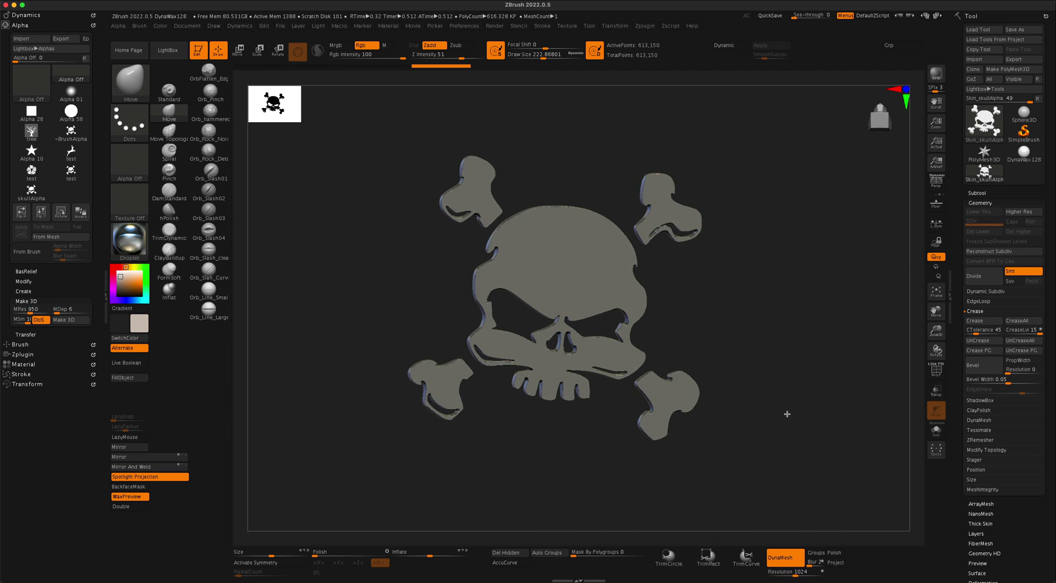
key(shift)
mouse_move(783, 429)
mouse_down()
mouse_move(770, 405)
mouse_move(774, 415)
mouse_up()
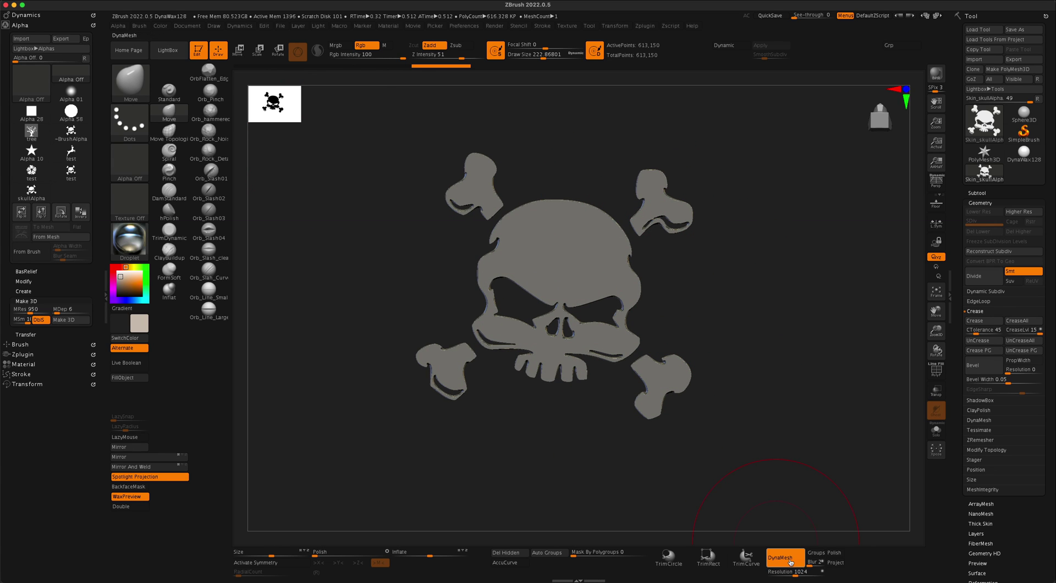
Enlarge the Move brush to a draw size of about 318 and pull the cranium upward into a taller, narrower shape.
key(s)
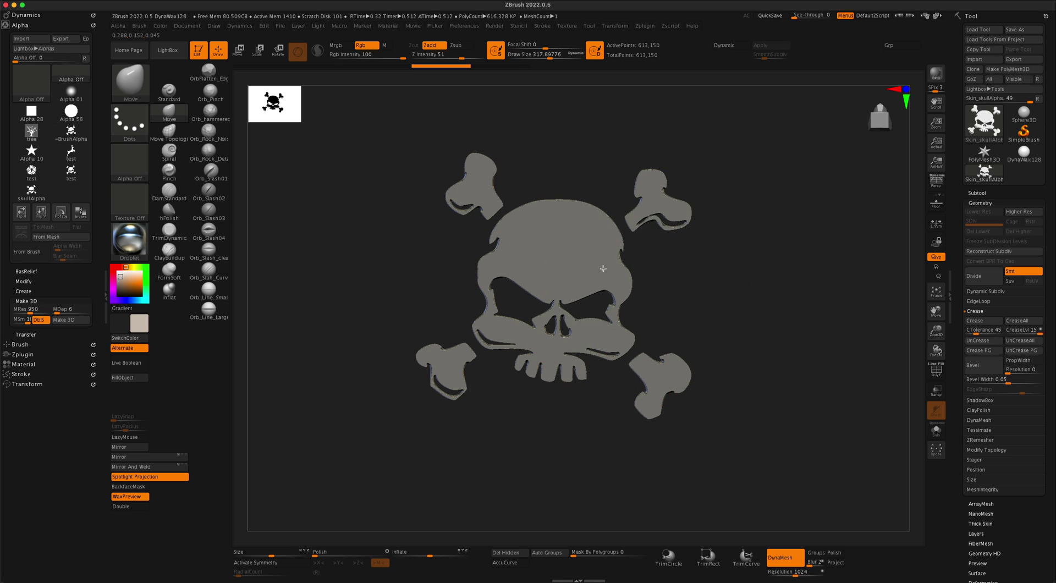
mouse_move(528, 226)
mouse_down()
mouse_move(558, 221)
mouse_move(562, 182)
mouse_up()
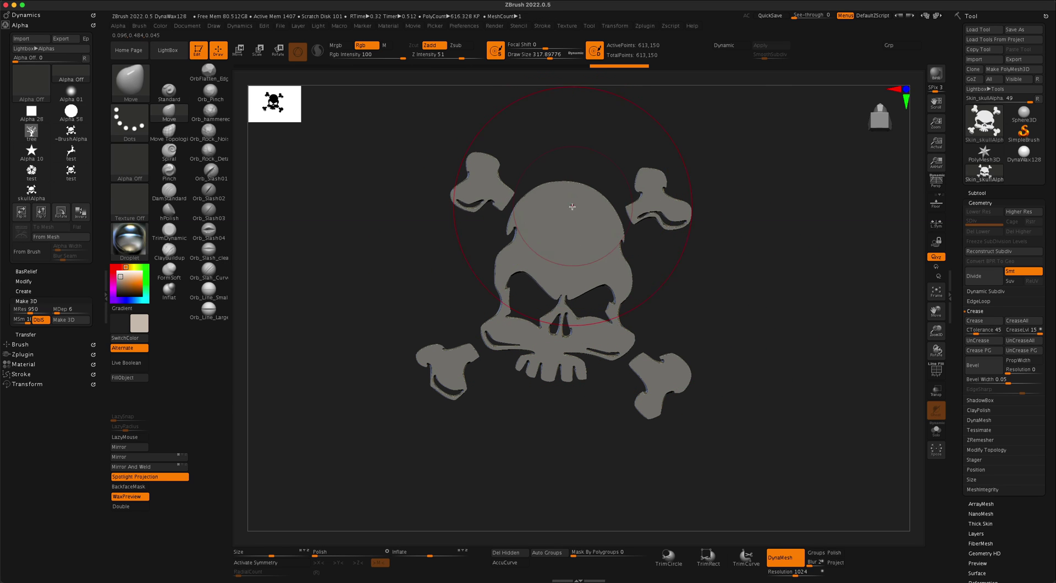
mouse_move(707, 290)
mouse_down()
mouse_move(683, 308)
mouse_move(753, 330)
mouse_move(725, 338)
mouse_move(740, 419)
mouse_move(759, 413)
mouse_move(665, 411)
mouse_move(758, 406)
mouse_up()
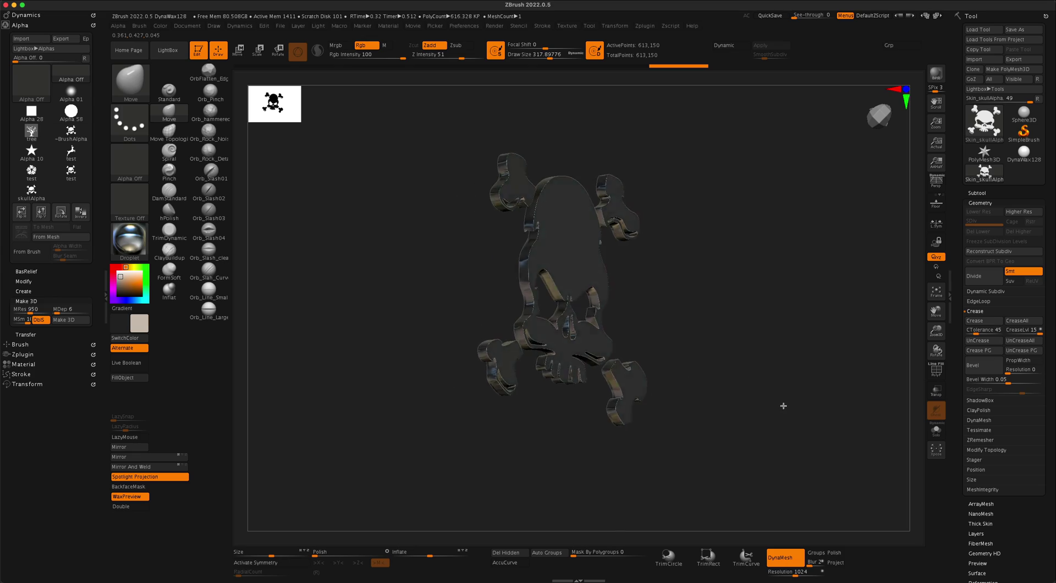